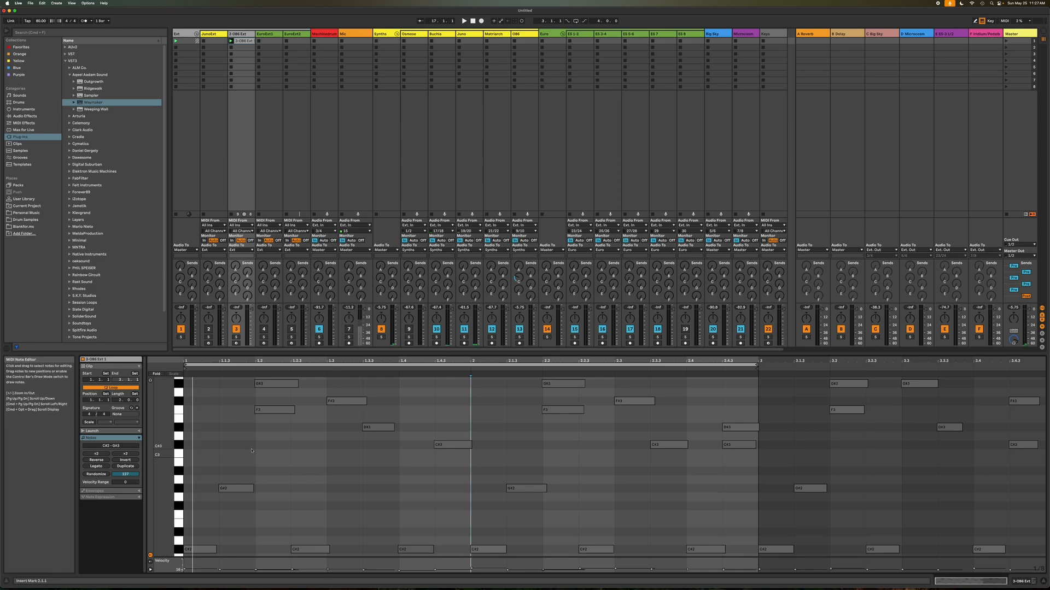
Step: Play back the OB6 Ext clip and look through its MIDI notes across the whole pattern
{"action": "left_click", "coordinate": [187, 453]}
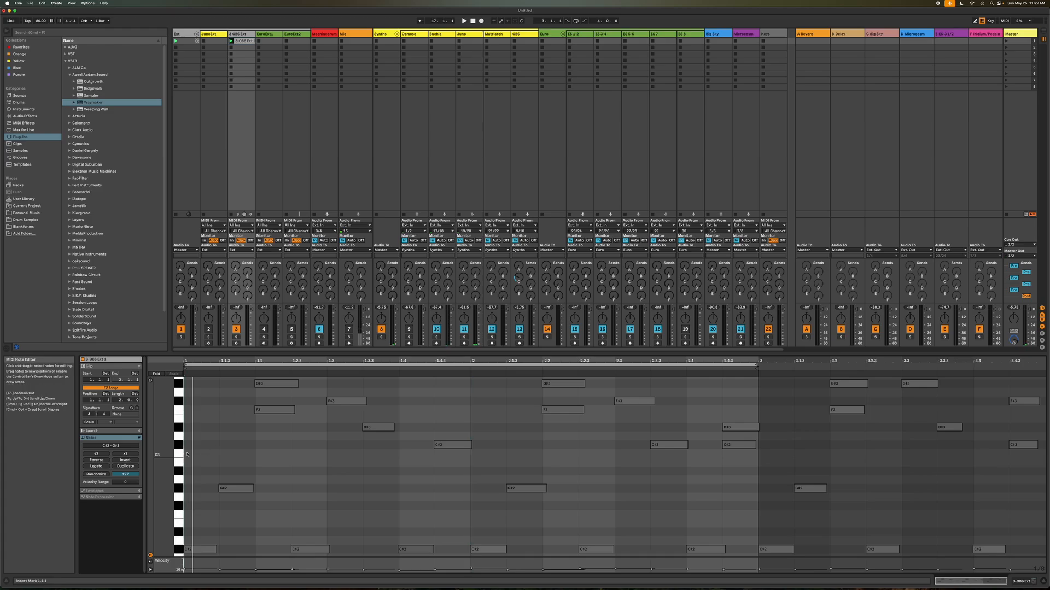
{"action": "key", "text": "space"}
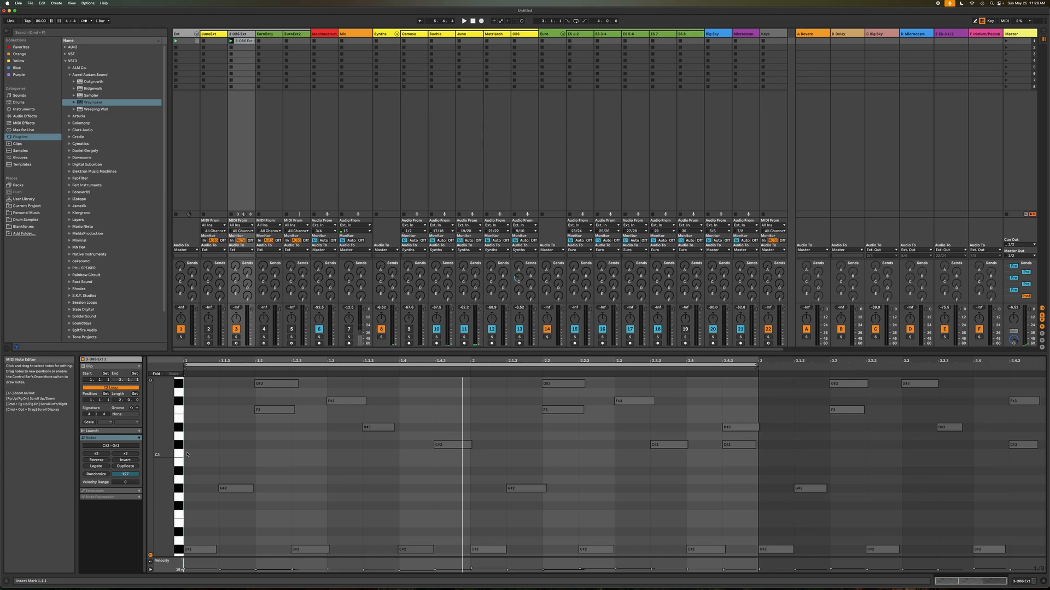
{"action": "left_click_drag", "start_coordinate": [265, 453], "coordinate": [219, 497]}
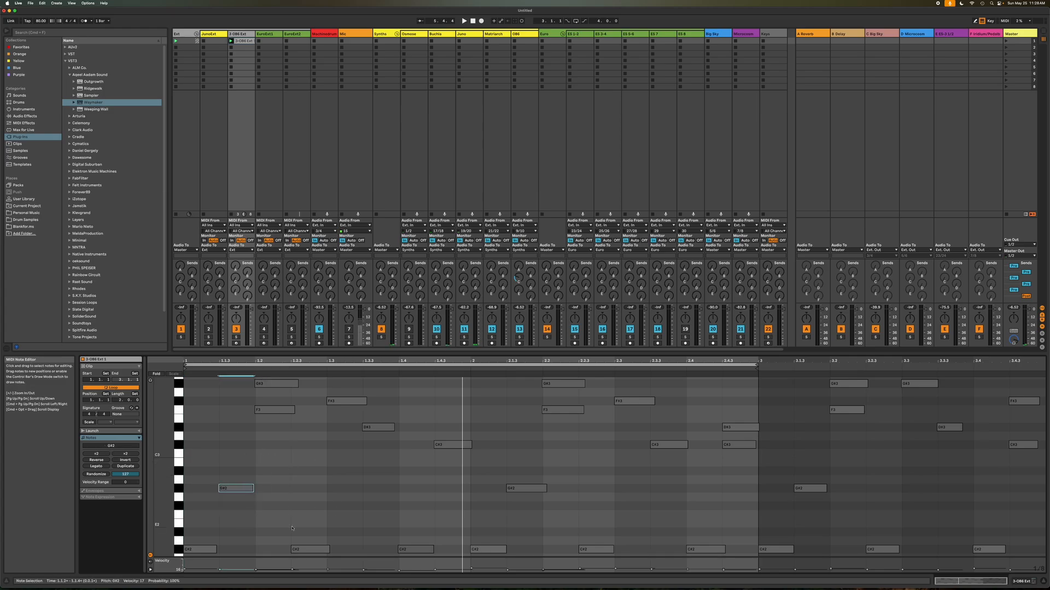
{"action": "key", "text": "super+a"}
{"action": "scroll", "coordinate": [285, 496], "scroll_direction": "right", "scroll_amount": 10}
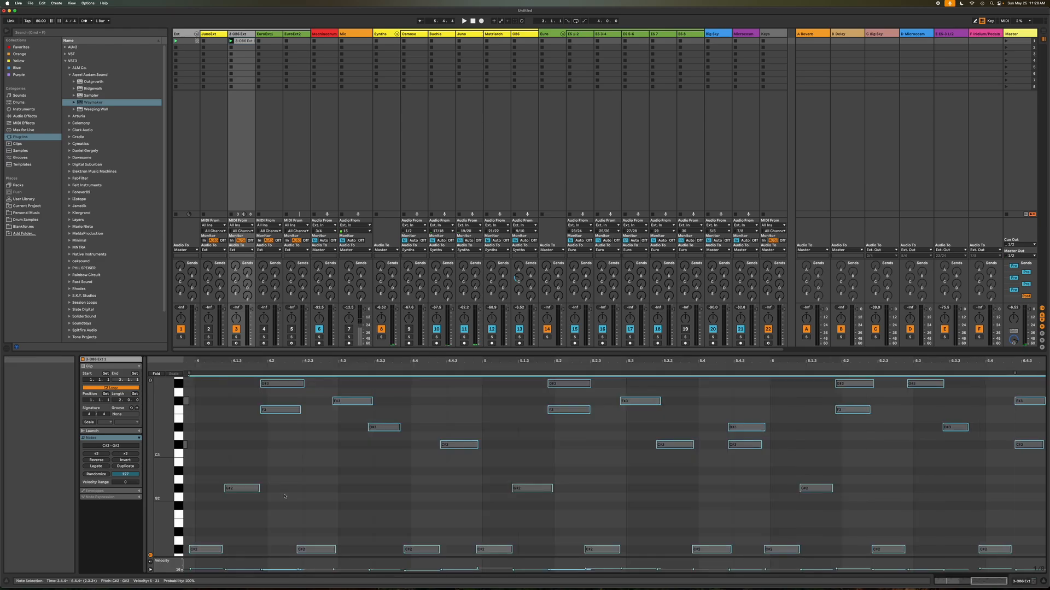
{"action": "key", "text": "Delete"}
{"action": "scroll", "coordinate": [284, 497], "scroll_direction": "left", "scroll_amount": 10}
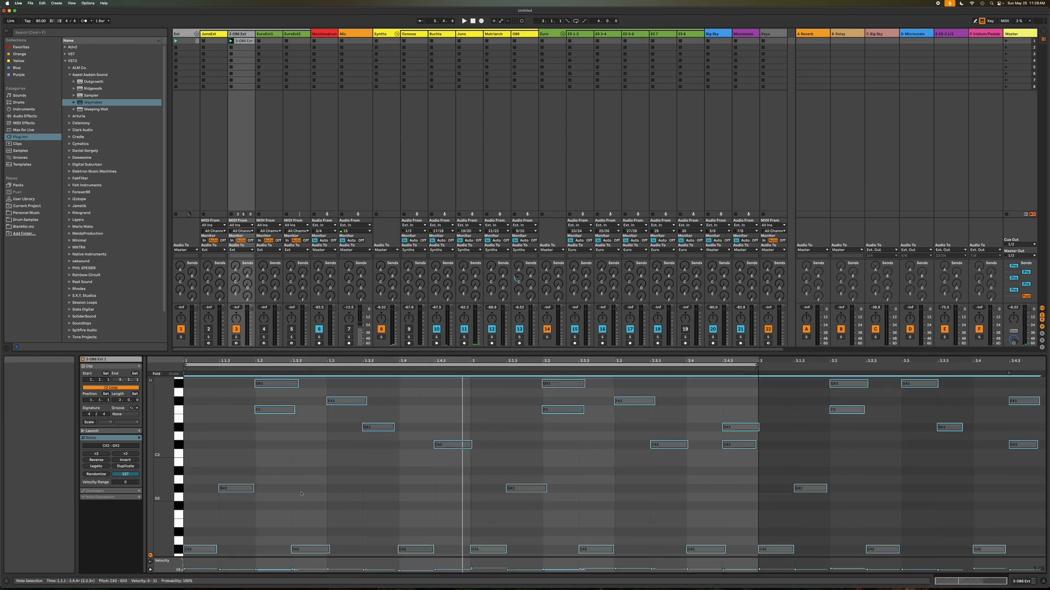
{"action": "left_click", "coordinate": [301, 494]}
{"action": "left_click", "coordinate": [257, 469]}
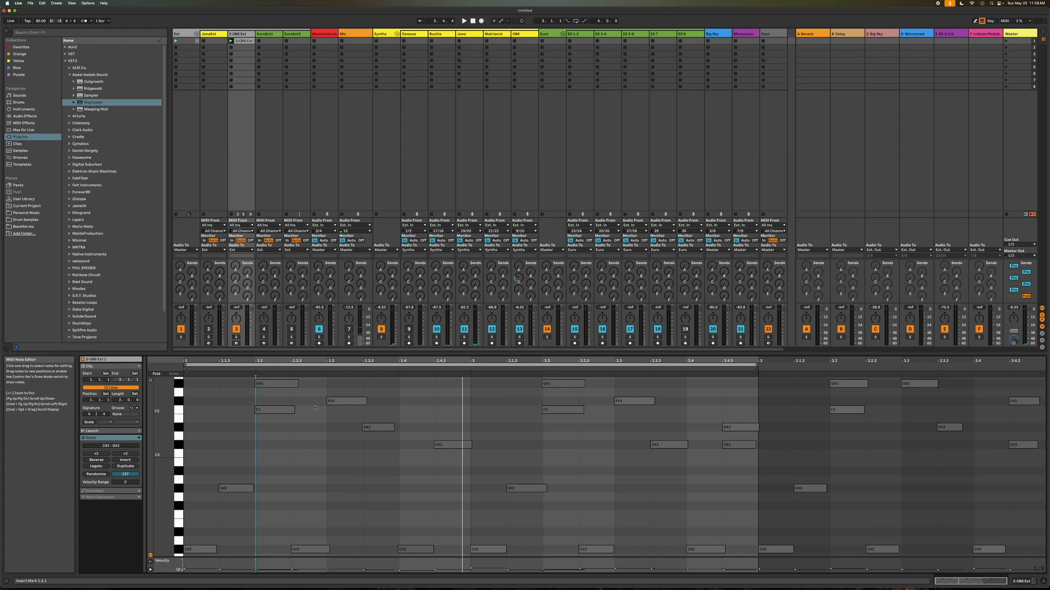
Step: Insert a new MIDI track after the OB6 Ext track and load the Waymaker plug-in on it
{"action": "left_click", "coordinate": [242, 42]}
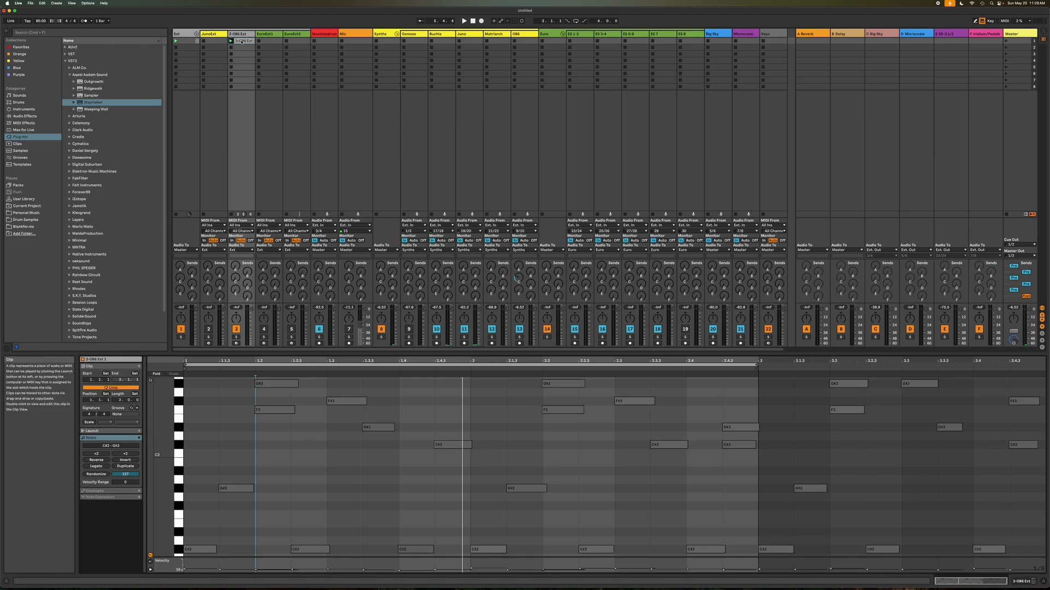
{"action": "double_click", "coordinate": [240, 34]}
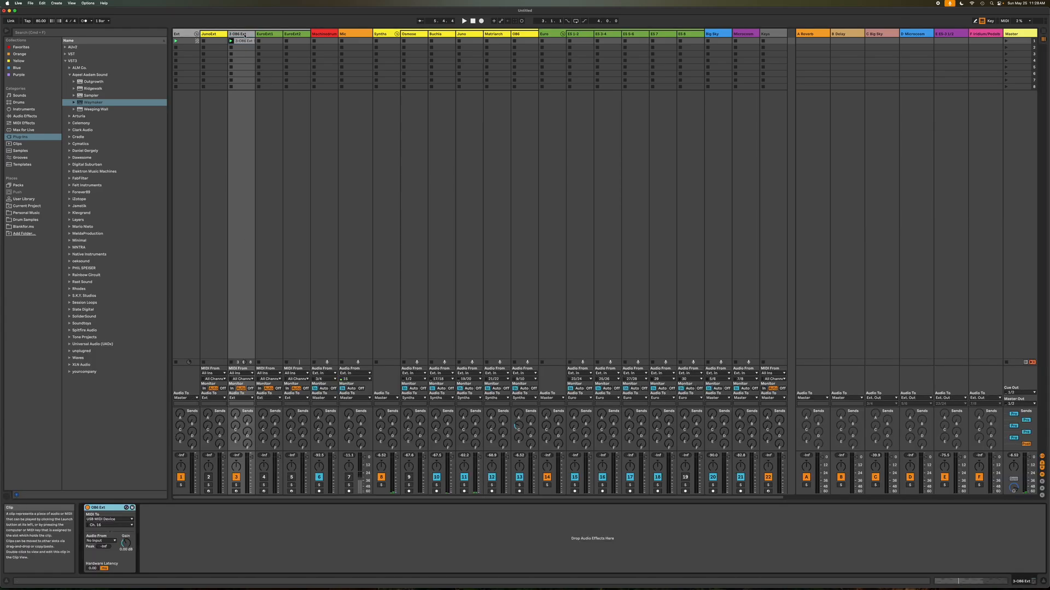
{"action": "key", "text": "super+shift+t"}
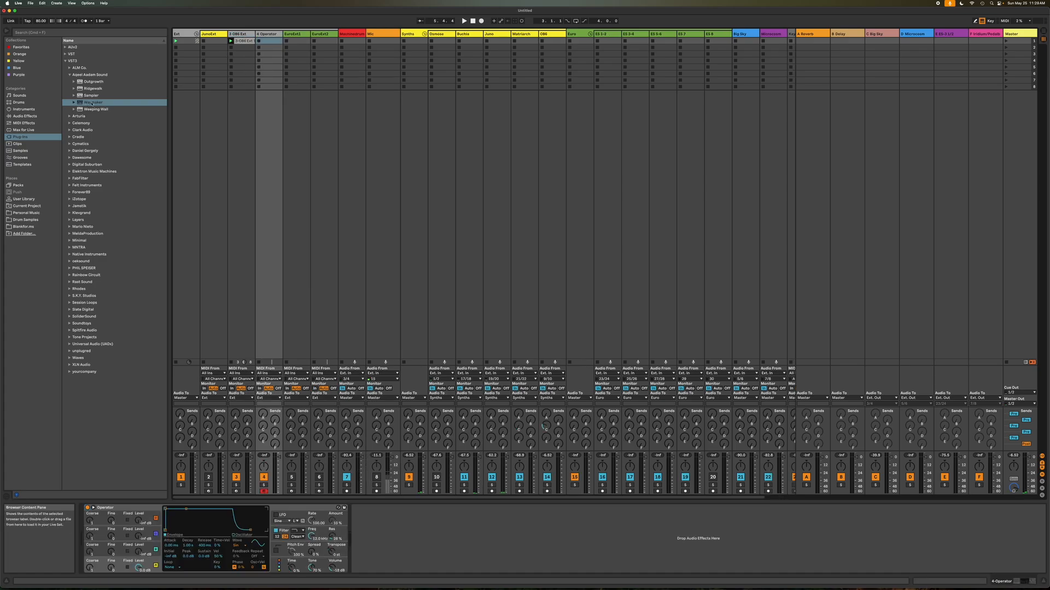
{"action": "double_click", "coordinate": [92, 103]}
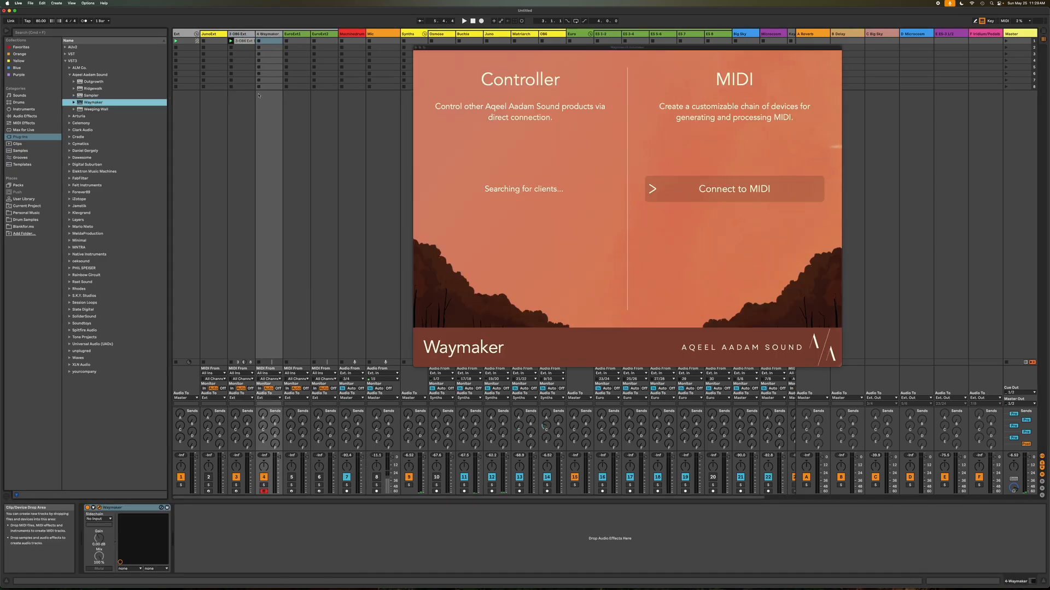
{"action": "left_click_drag", "start_coordinate": [474, 50], "coordinate": [329, 30]}
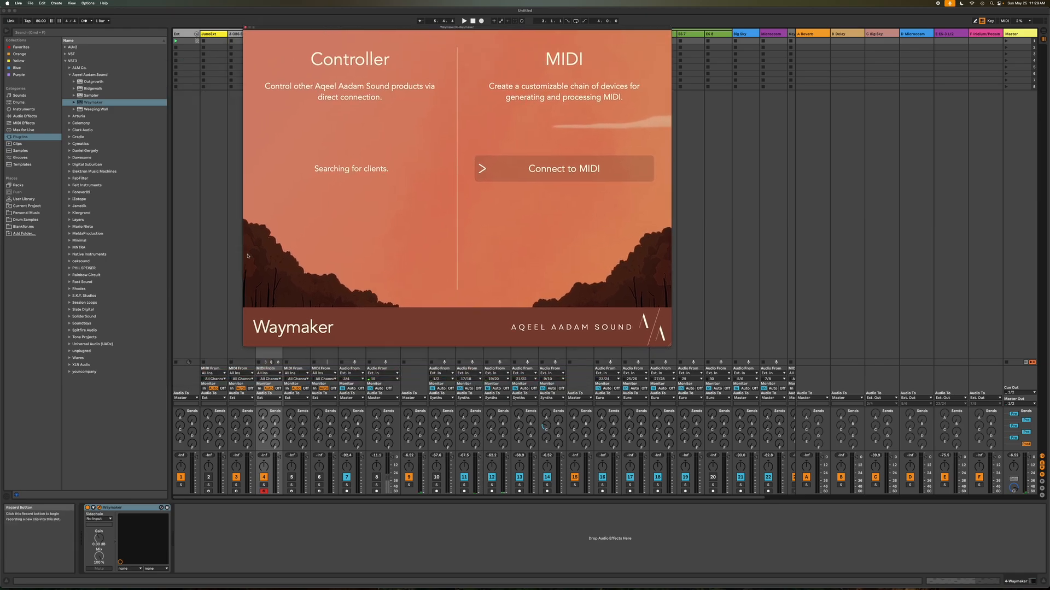
Step: Route the OB6 Ext track's MIDI input from 4-Waymaker with Waymaker as the source channel, and set its monitoring to In
{"action": "left_click", "coordinate": [240, 373]}
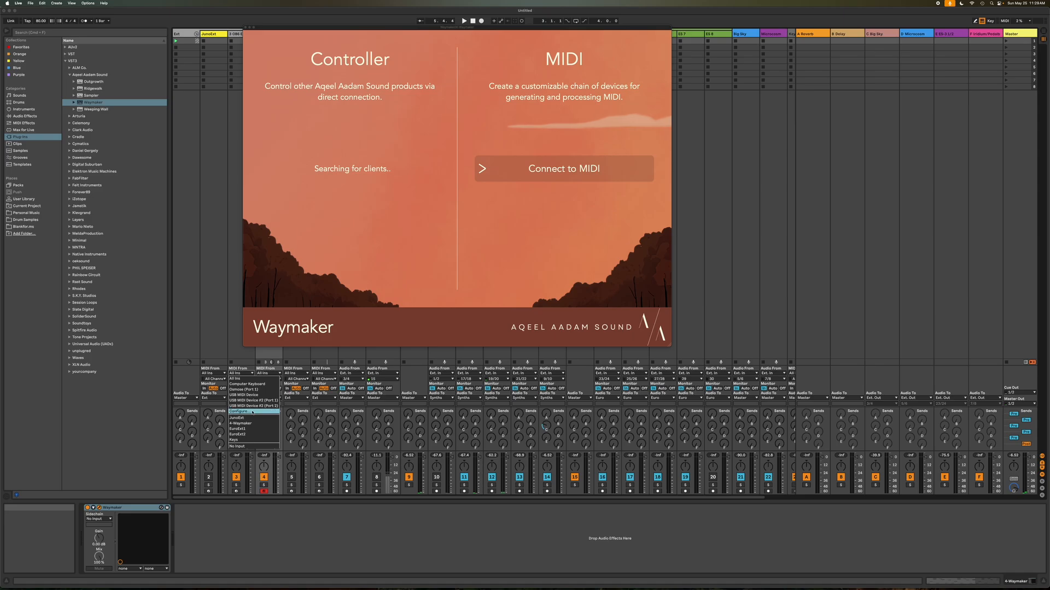
{"action": "left_click", "coordinate": [241, 424]}
{"action": "left_click", "coordinate": [240, 379]}
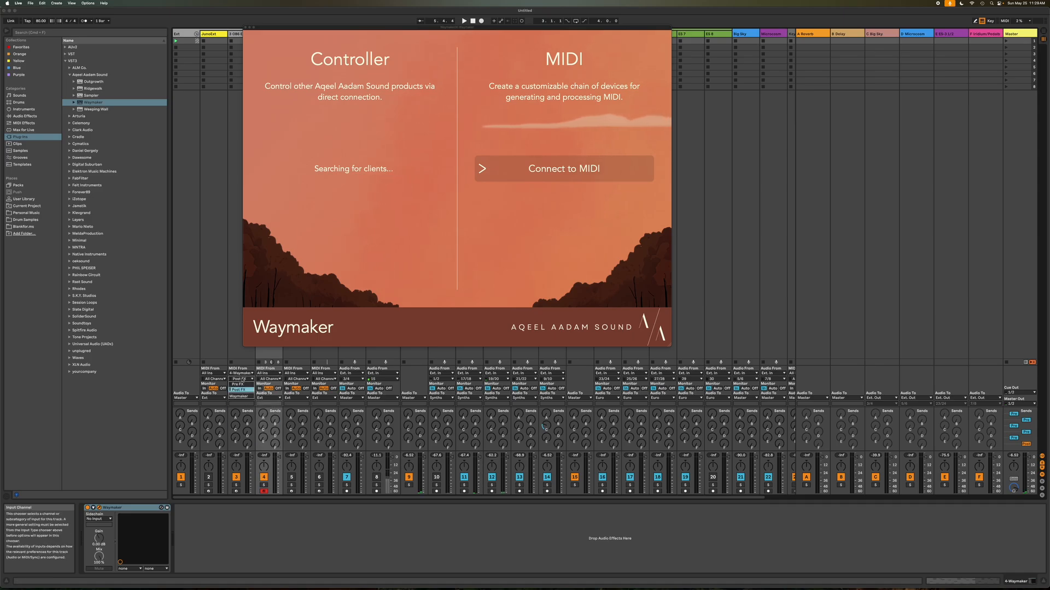
{"action": "left_click", "coordinate": [242, 399]}
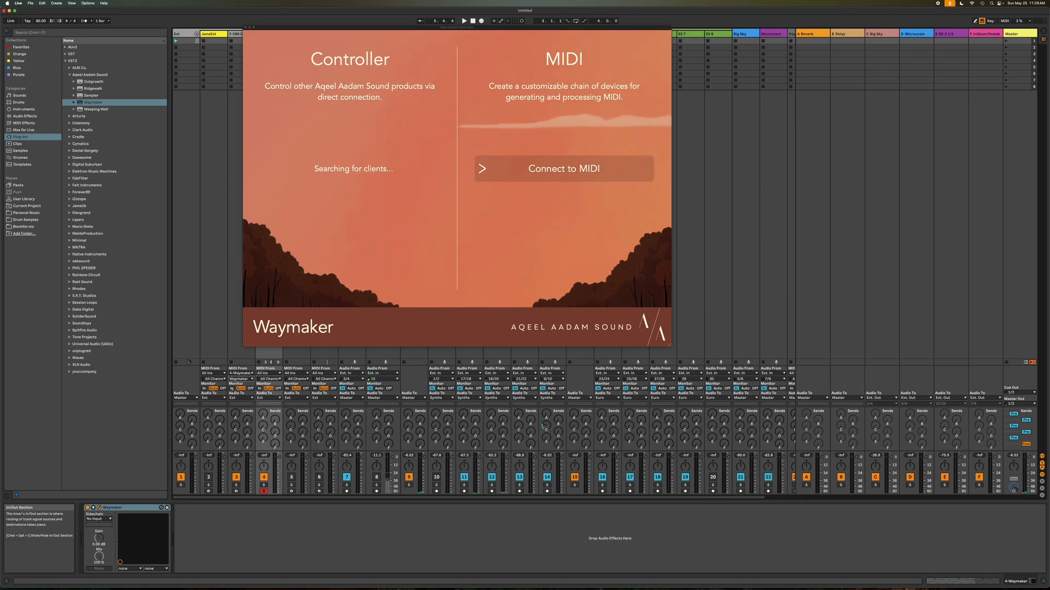
{"action": "left_click", "coordinate": [232, 388]}
Step: Connect Waymaker to MIDI and move the OB6 Ext clip onto the Waymaker track
{"action": "left_click", "coordinate": [495, 164]}
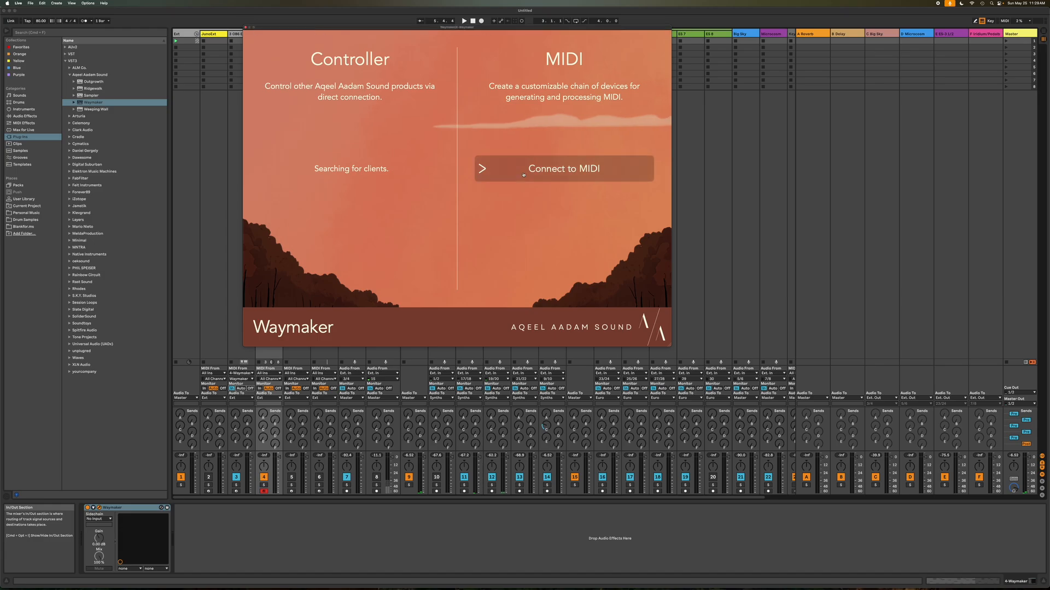
{"action": "left_click_drag", "start_coordinate": [379, 34], "coordinate": [305, 79]}
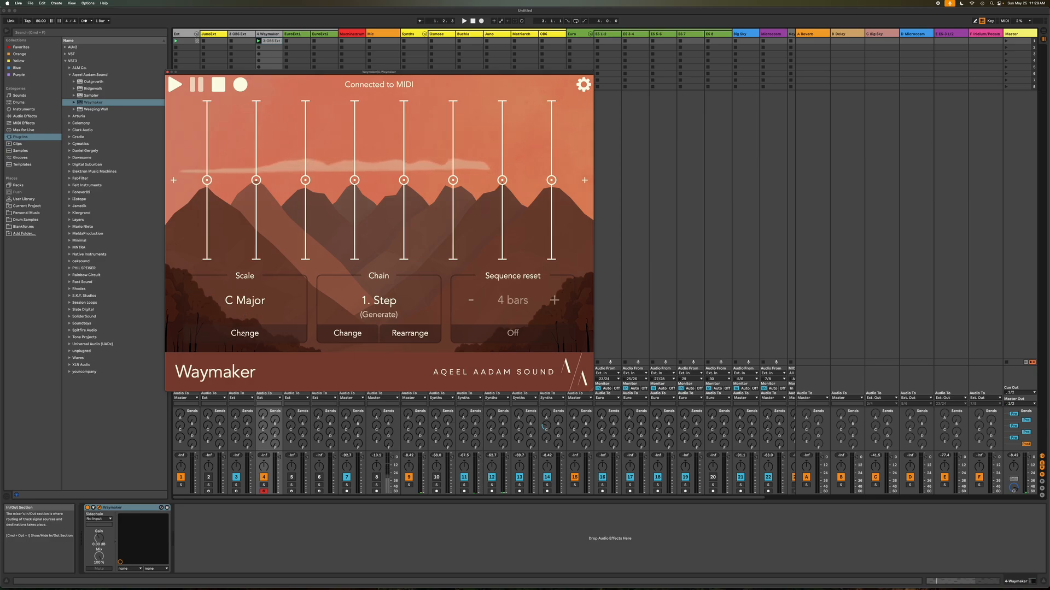
Step: Set the Waymaker scale to C# Major
{"action": "left_click", "coordinate": [243, 334]}
{"action": "left_click", "coordinate": [290, 218]}
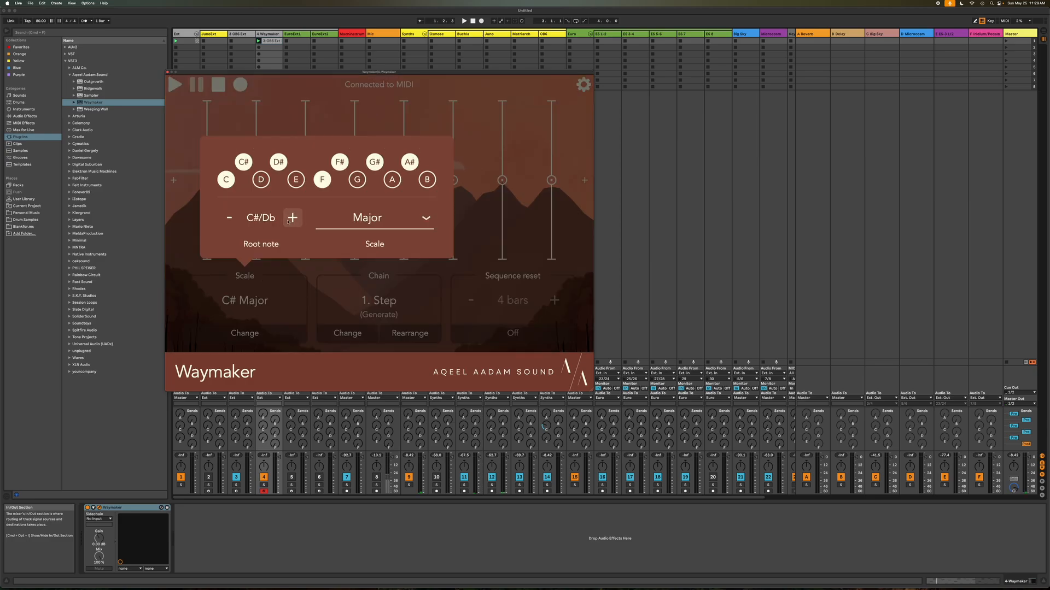
{"action": "left_click", "coordinate": [297, 99]}
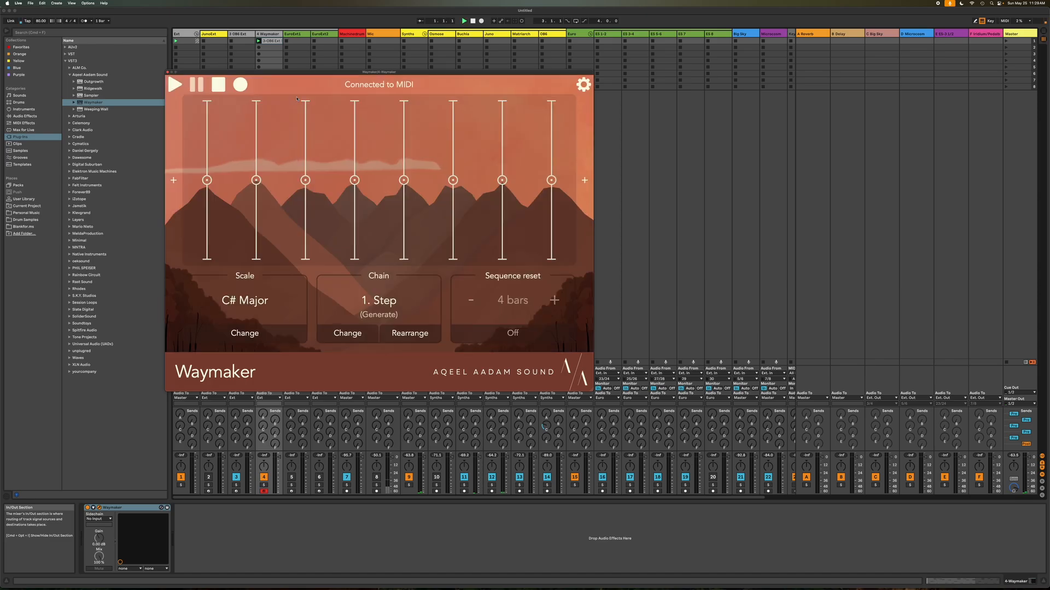
Step: Play the clip through Waymaker and open its notes, keeping them in view beside the plug-in window
{"action": "key", "text": "space"}
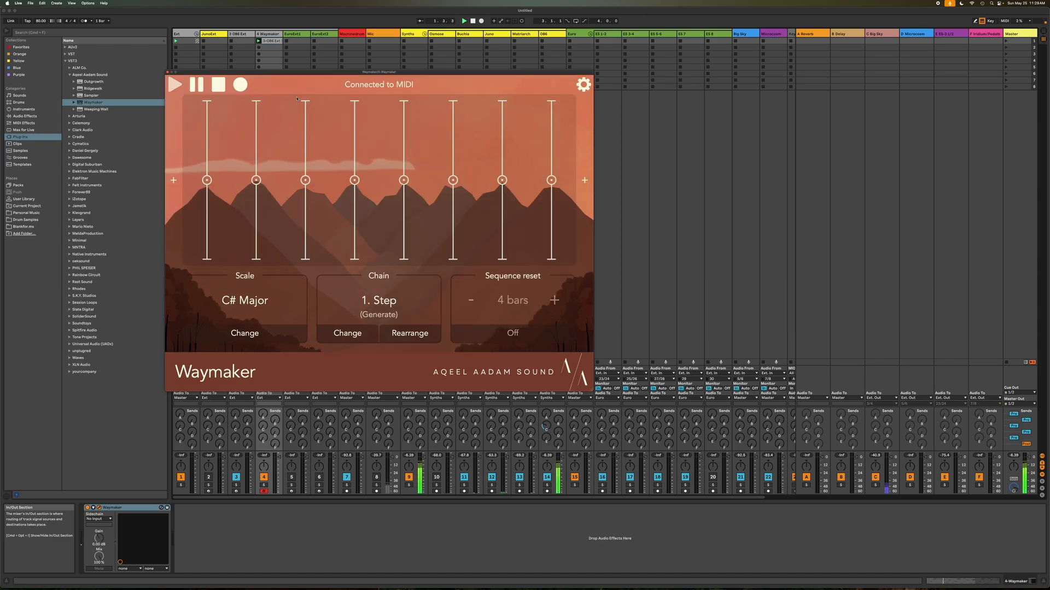
{"action": "double_click", "coordinate": [272, 41]}
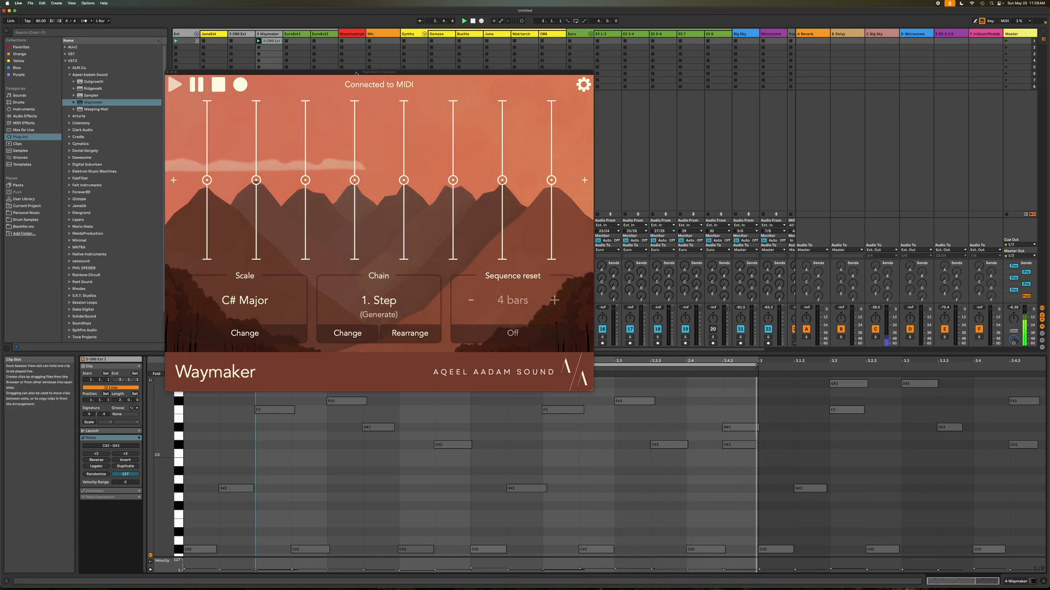
{"action": "left_click_drag", "start_coordinate": [356, 73], "coordinate": [358, 38]}
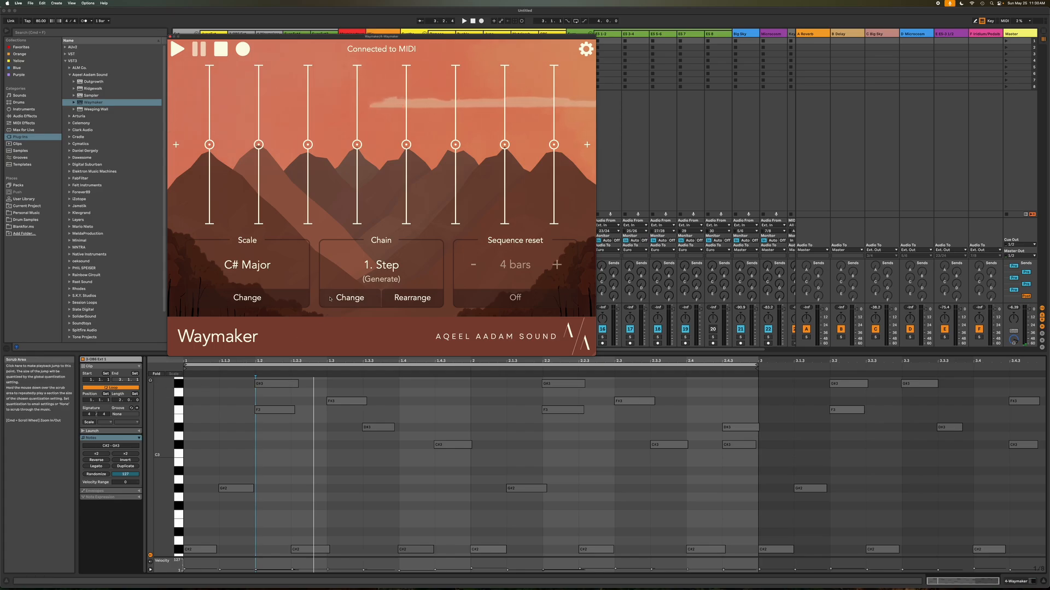
Step: Open the Step sequencer in the chain and switch it from generating to transposing MIDI
{"action": "left_click", "coordinate": [350, 298]}
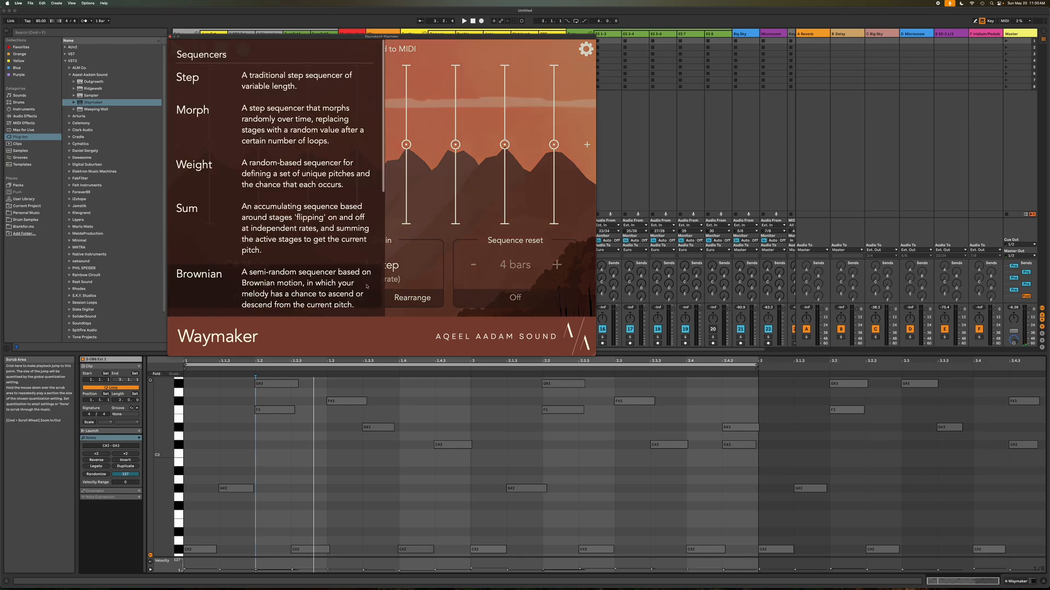
{"action": "left_click", "coordinate": [394, 287]}
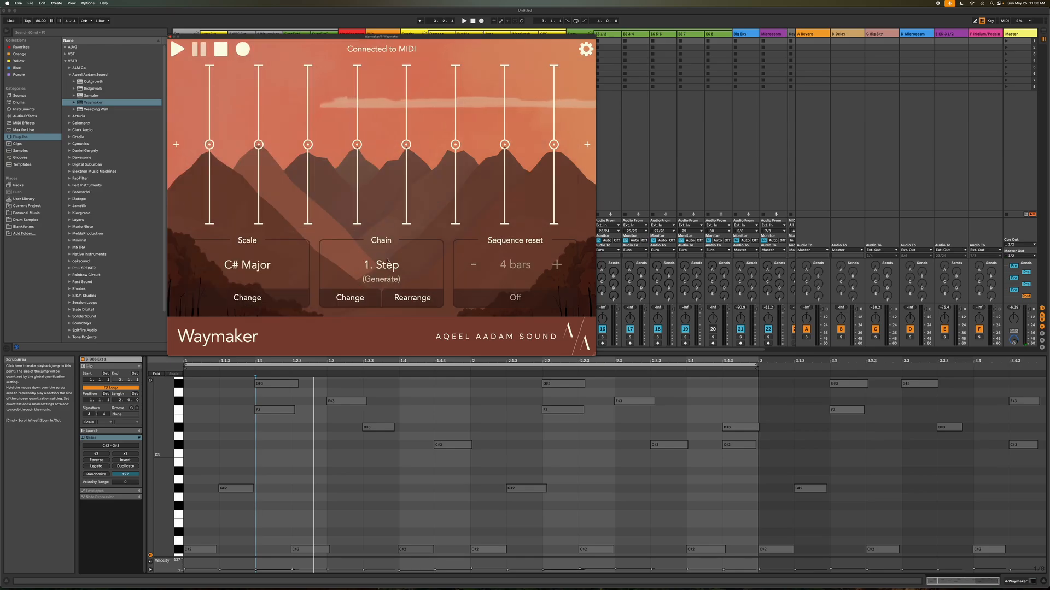
{"action": "left_click", "coordinate": [390, 185]}
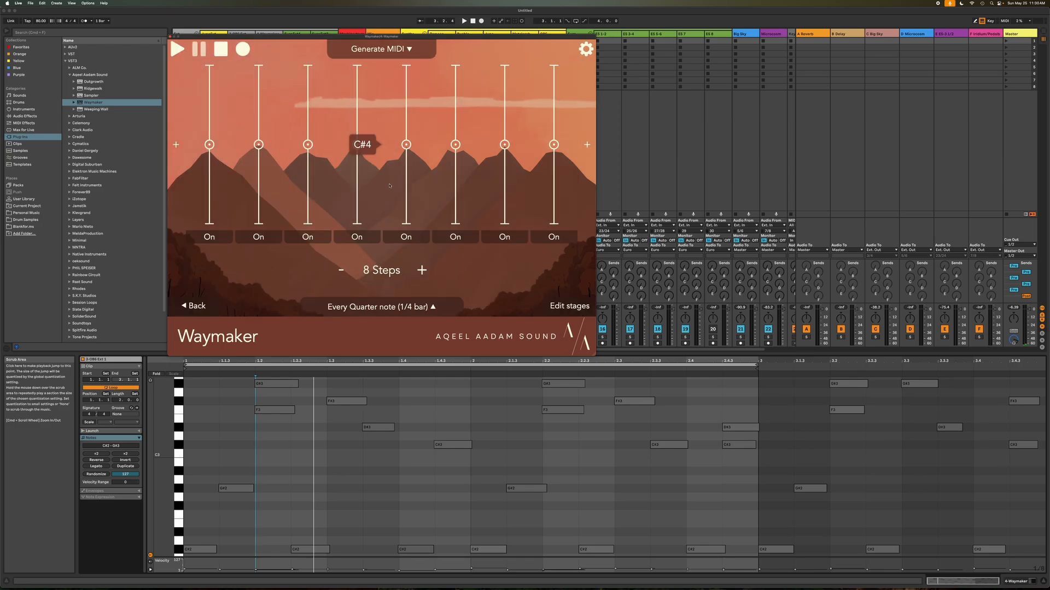
{"action": "left_click", "coordinate": [381, 48]}
{"action": "left_click", "coordinate": [379, 99]}
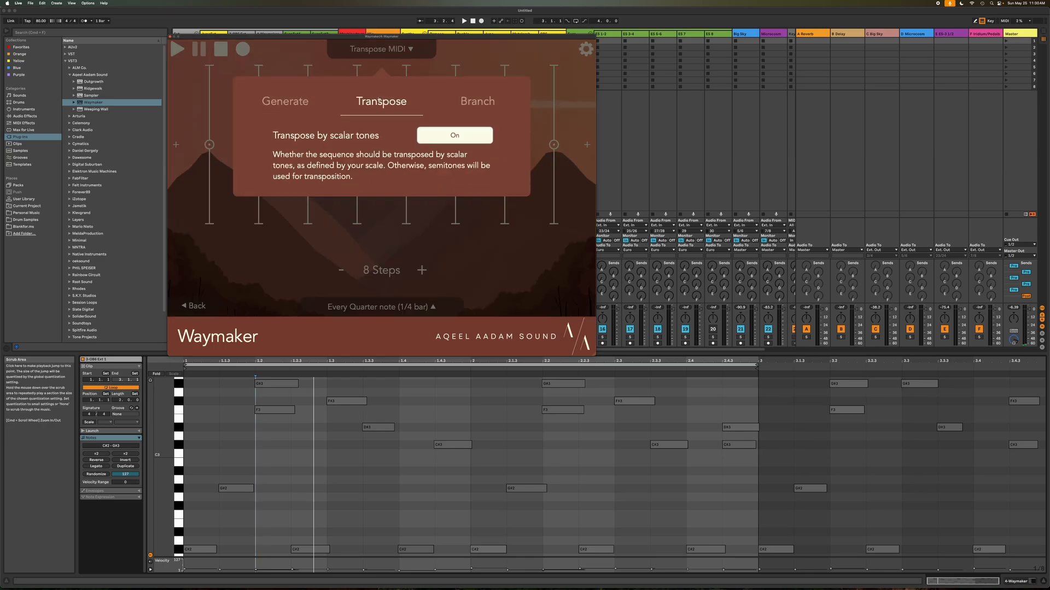
{"action": "left_click", "coordinate": [304, 50]}
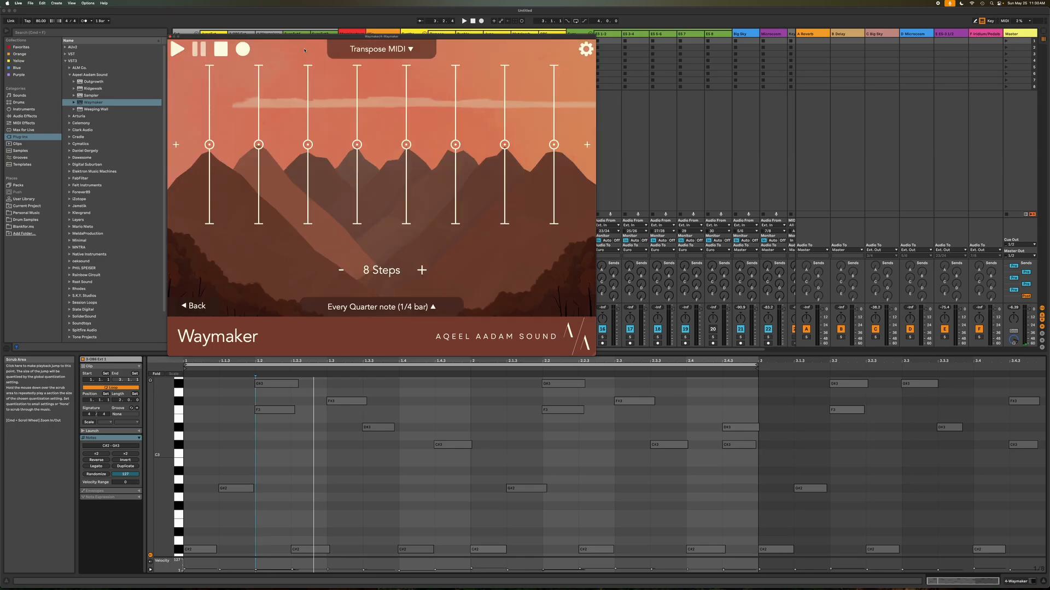
Step: Reduce the transpose sequence to 4 steps, lowering the fourth step to -3rd and the third about twice as far below the root
{"action": "left_click", "coordinate": [341, 270]}
{"action": "left_click", "coordinate": [342, 270]}
{"action": "left_click", "coordinate": [342, 270]}
{"action": "left_click", "coordinate": [342, 270]}
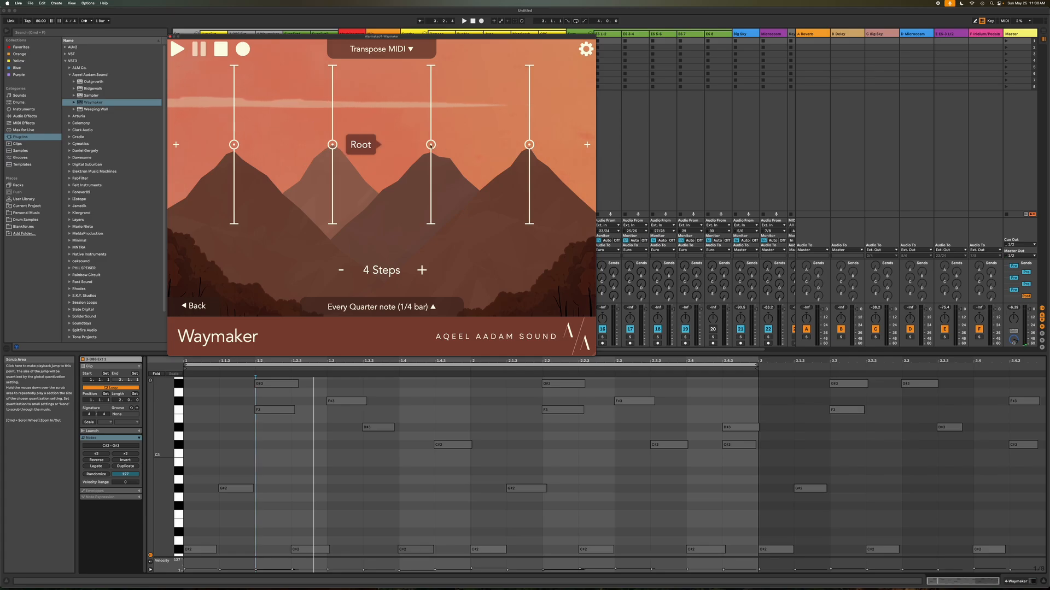
{"action": "left_click_drag", "start_coordinate": [430, 144], "coordinate": [431, 166]}
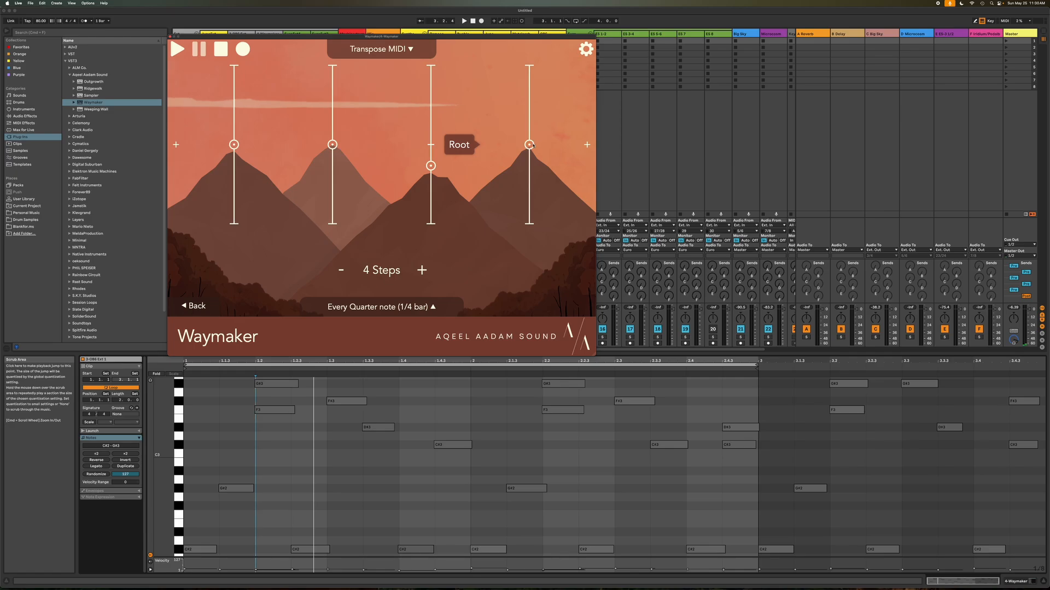
{"action": "left_click_drag", "start_coordinate": [530, 146], "coordinate": [530, 156]}
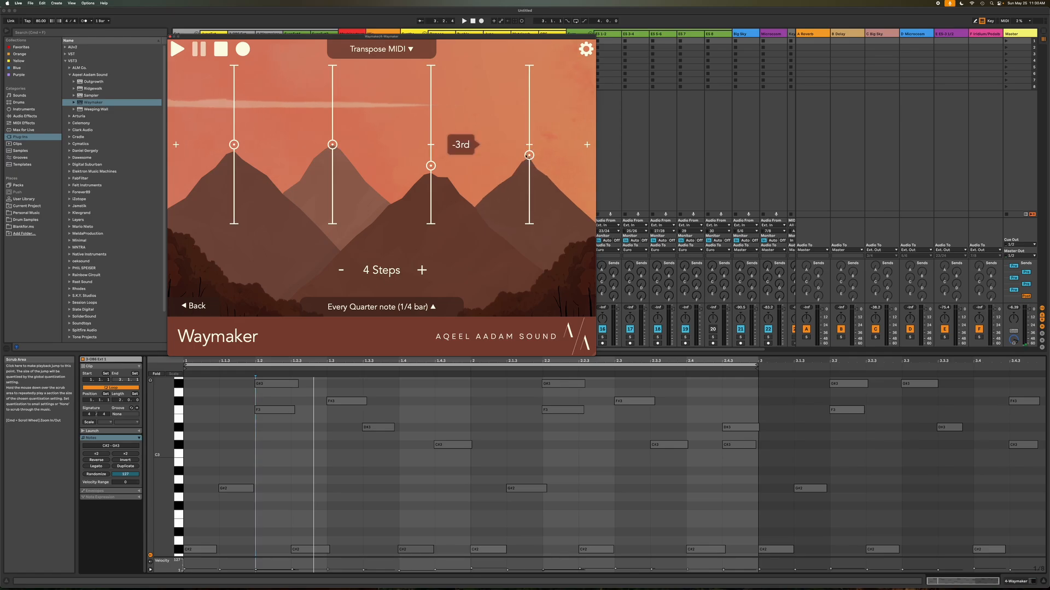
Step: Set the transpose sequence to advance every whole note (1 bar) and play back the result
{"action": "left_click", "coordinate": [381, 307]}
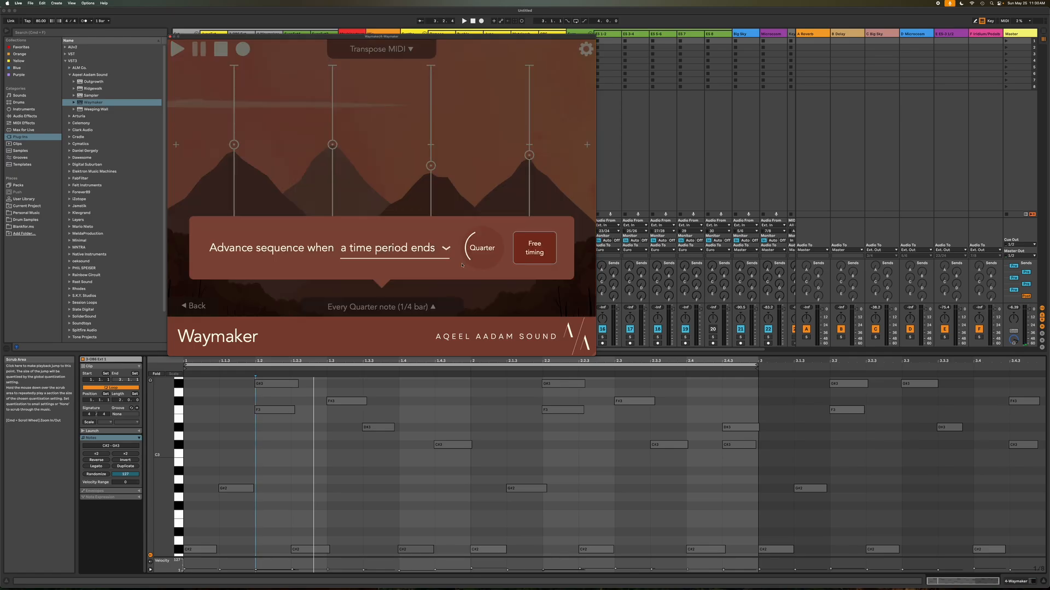
{"action": "left_click_drag", "start_coordinate": [483, 258], "coordinate": [484, 230]}
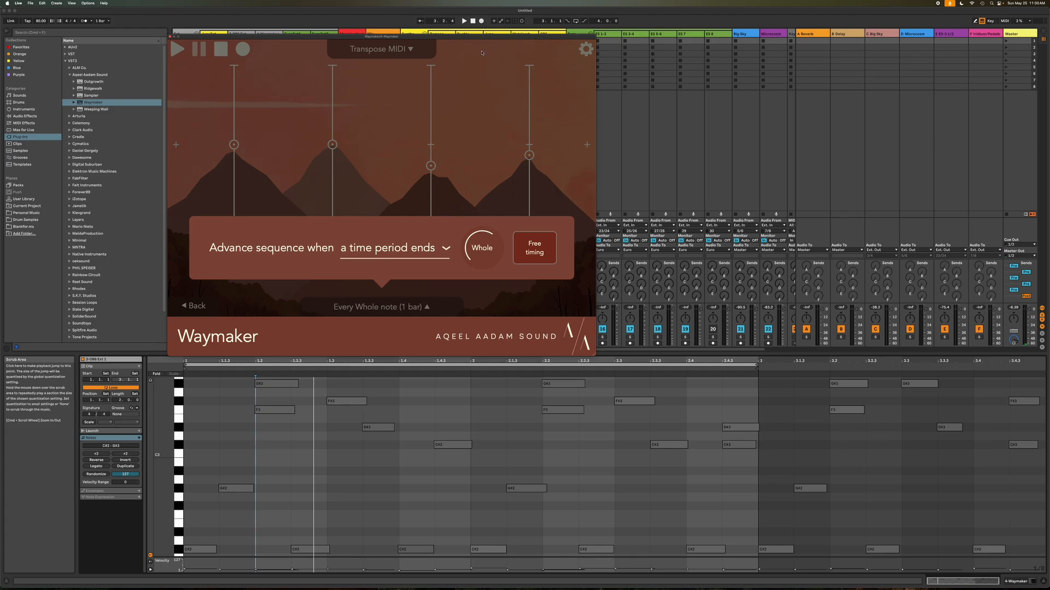
{"action": "left_click", "coordinate": [492, 93]}
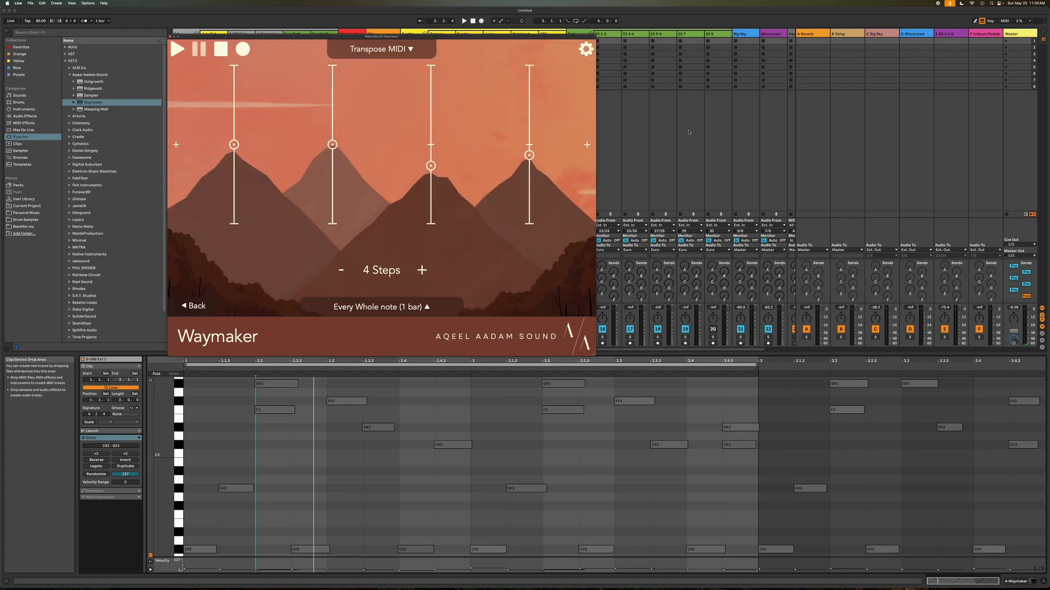
{"action": "key", "text": "space"}
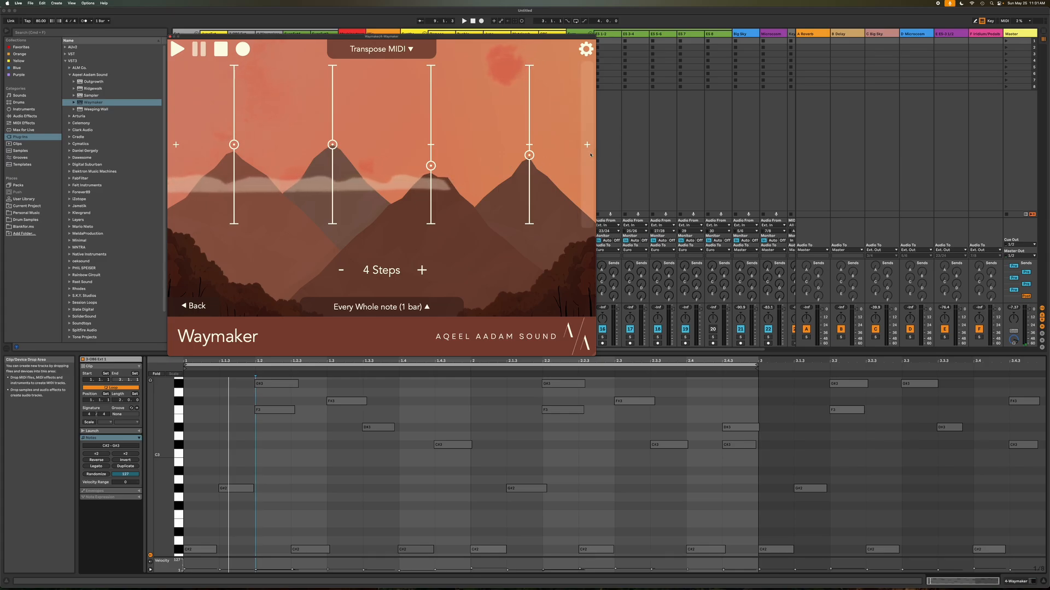
Step: Add a second Step sequencer after the transposing one in the Waymaker chain
{"action": "left_click", "coordinate": [589, 153]}
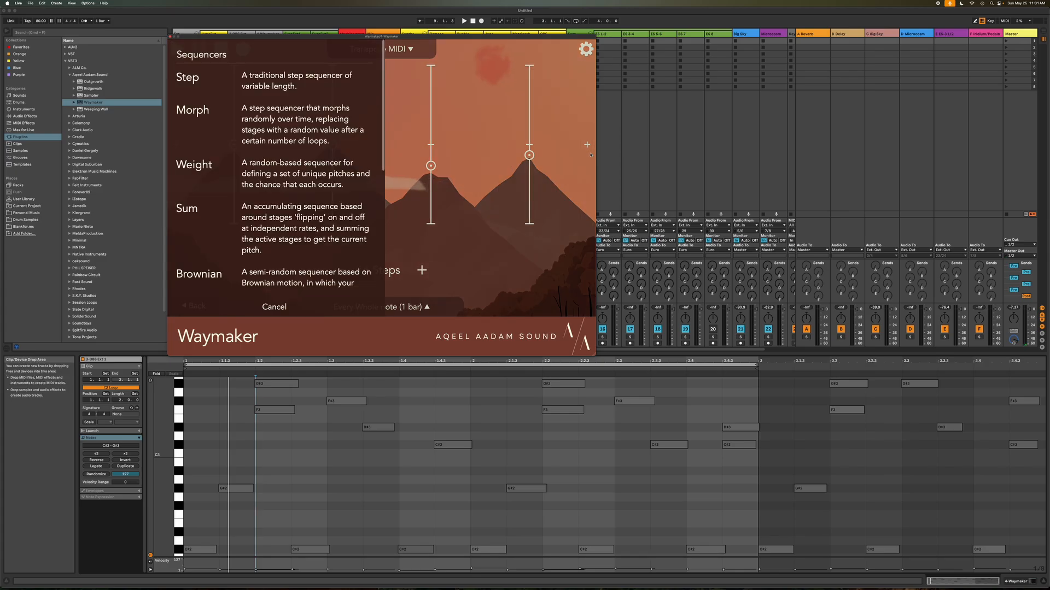
{"action": "left_click", "coordinate": [355, 87]}
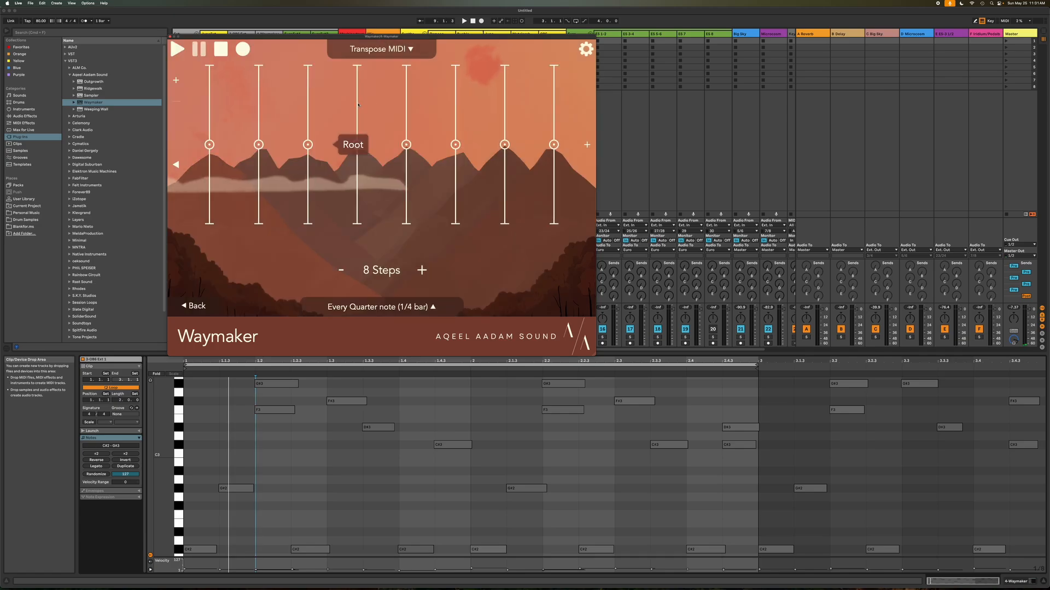
Step: Switch the second step sequencer from transposing to branching MIDI and reduce it to 3 steps
{"action": "left_click", "coordinate": [399, 47]}
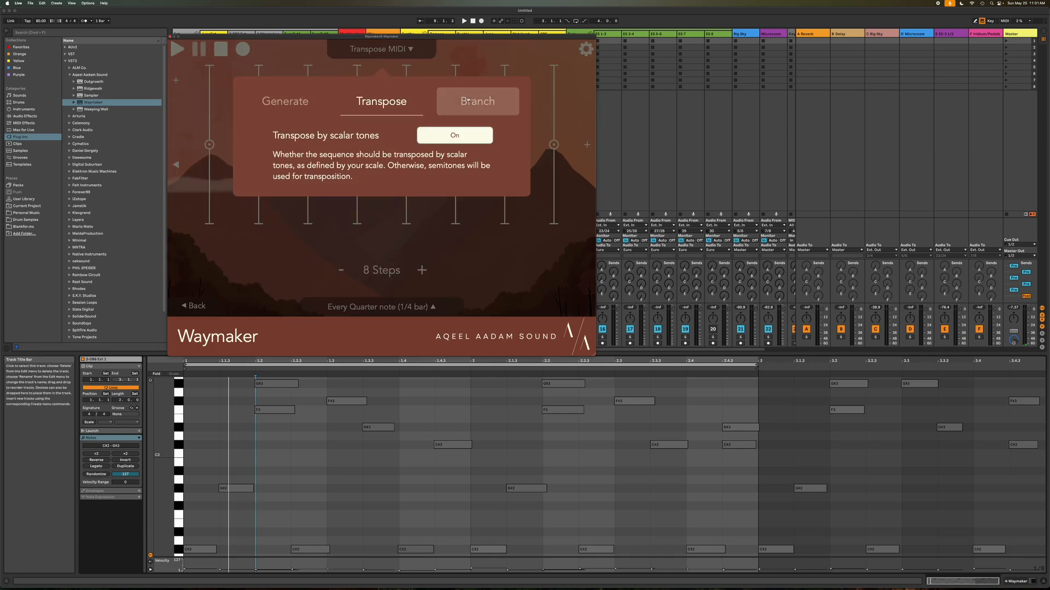
{"action": "left_click", "coordinate": [467, 102]}
{"action": "left_click", "coordinate": [340, 271]}
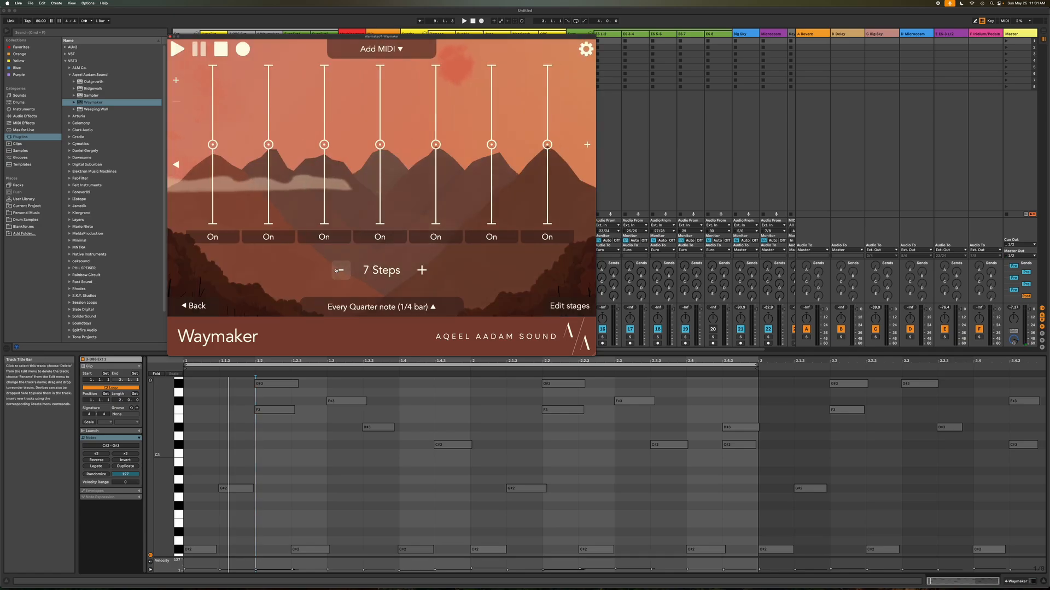
{"action": "left_click", "coordinate": [339, 270]}
{"action": "left_click", "coordinate": [338, 270]}
{"action": "left_click", "coordinate": [339, 270]}
{"action": "left_click", "coordinate": [339, 270]}
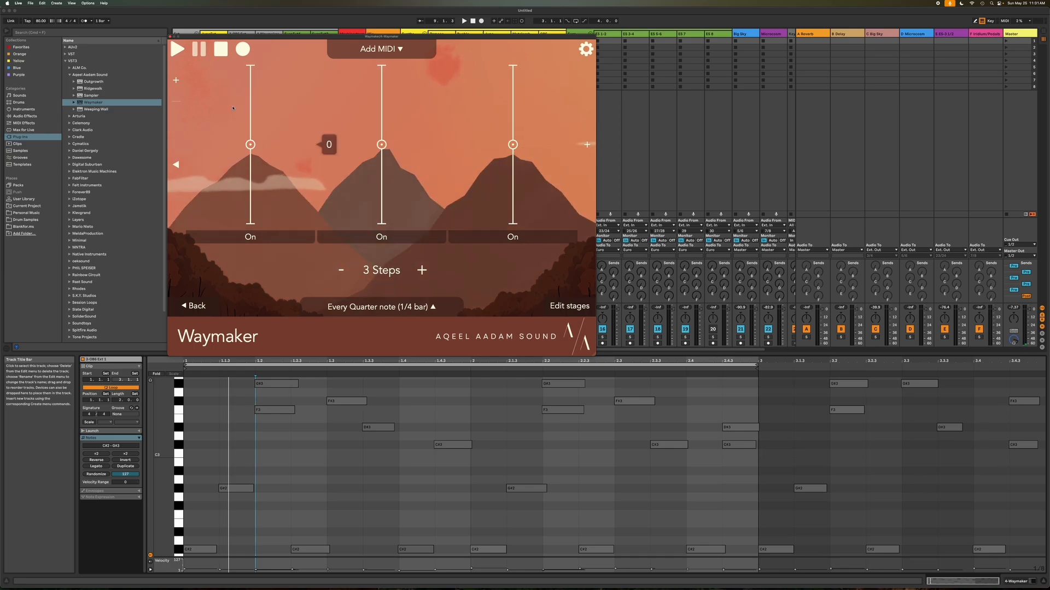
Step: Raise the branch sequence's first step to +12 and third to +4, with the second about half as high as the third
{"action": "left_click_drag", "start_coordinate": [259, 145], "coordinate": [261, 105]}
{"action": "mouse_move", "coordinate": [375, 144]}
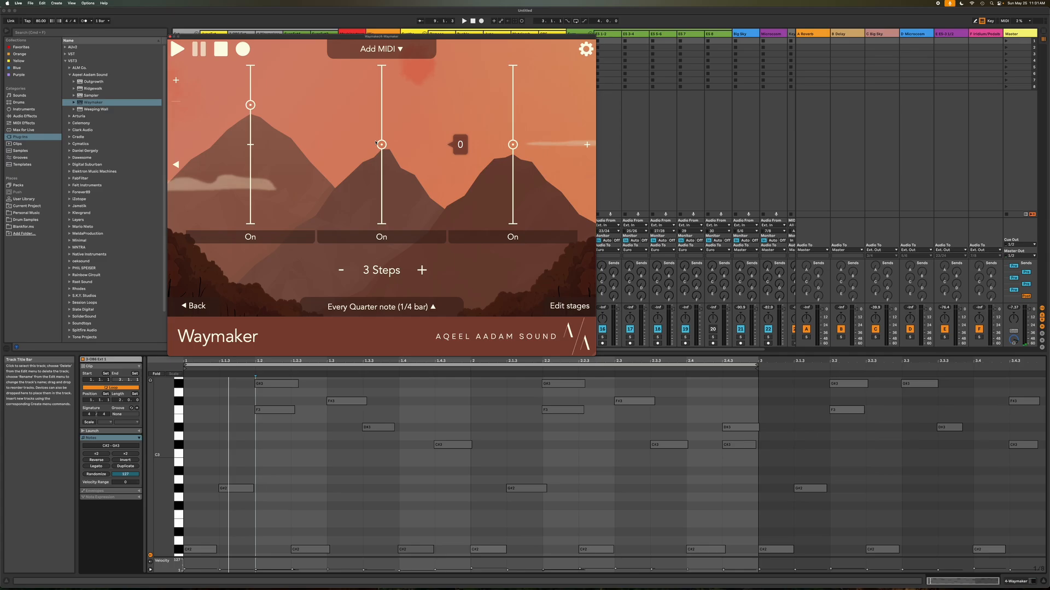
{"action": "left_click_drag", "start_coordinate": [379, 140], "coordinate": [380, 134]}
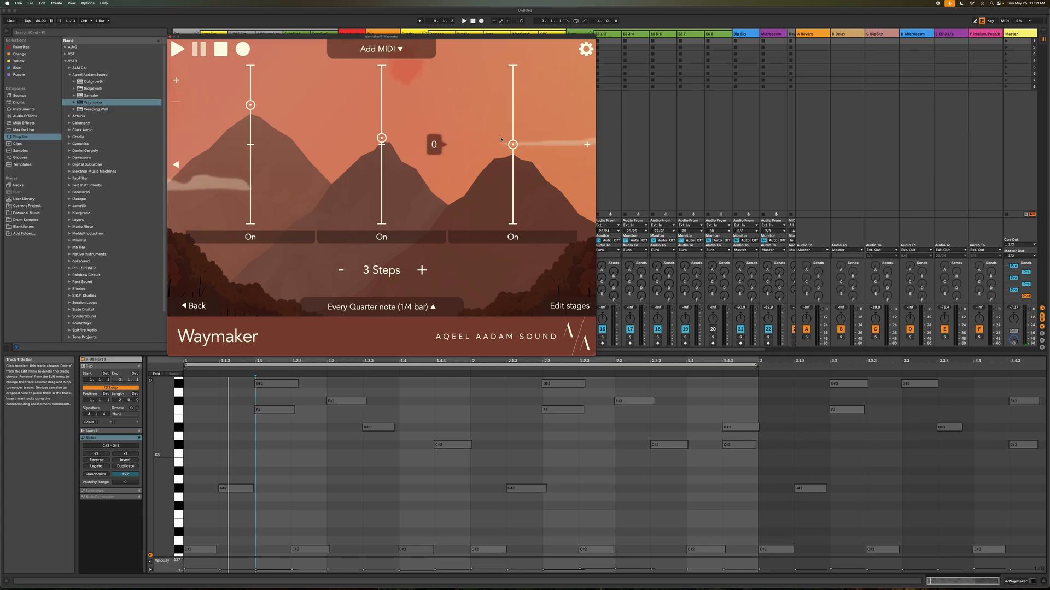
{"action": "left_click_drag", "start_coordinate": [512, 144], "coordinate": [512, 131]}
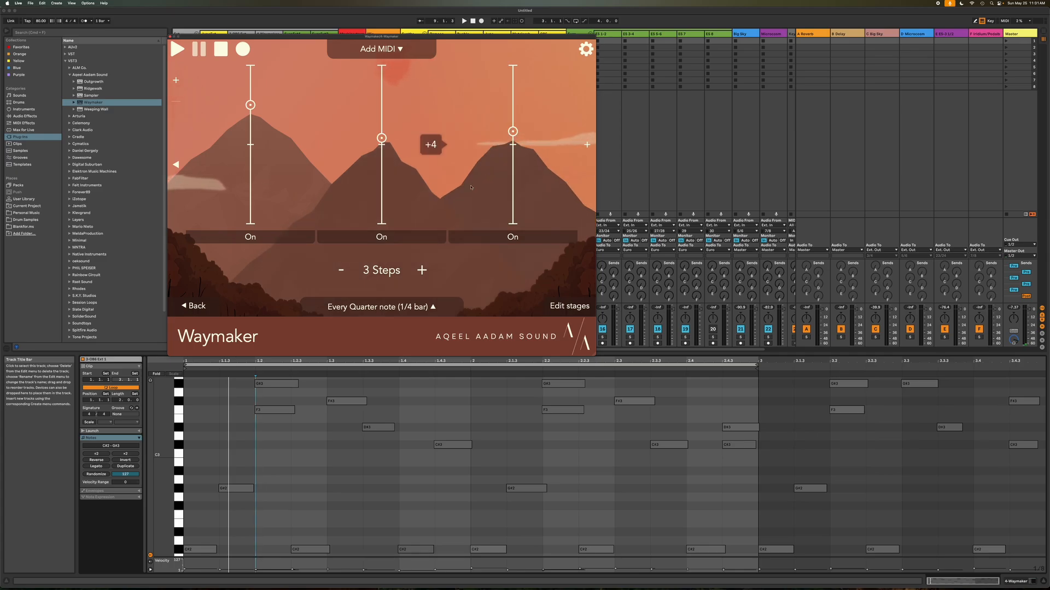
Step: Set the branch sequence to advance every triplet sixteenth note (1/24 bar)
{"action": "left_click", "coordinate": [407, 308]}
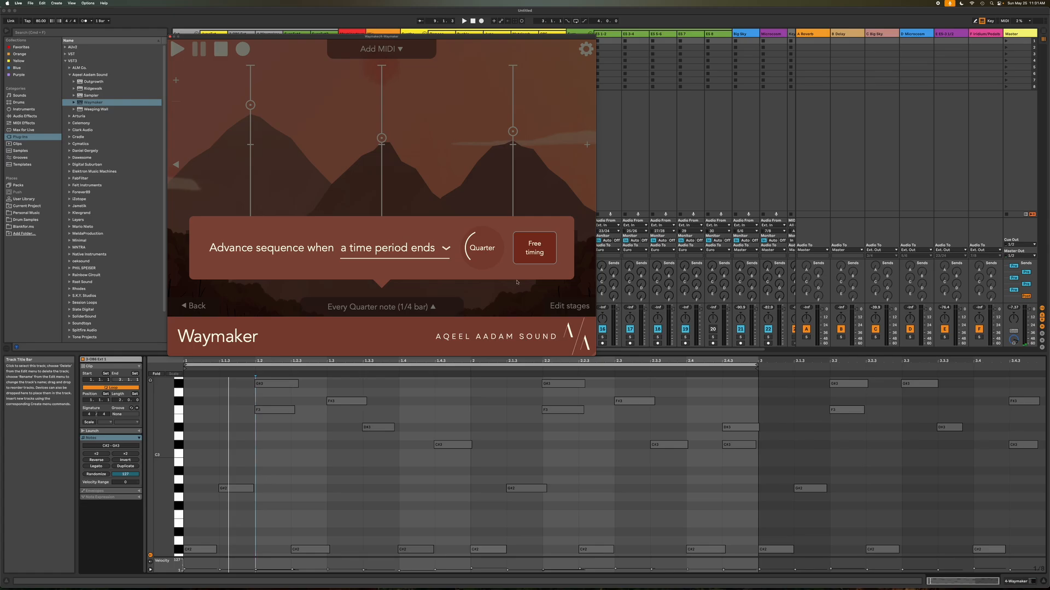
{"action": "left_click_drag", "start_coordinate": [490, 253], "coordinate": [487, 294]}
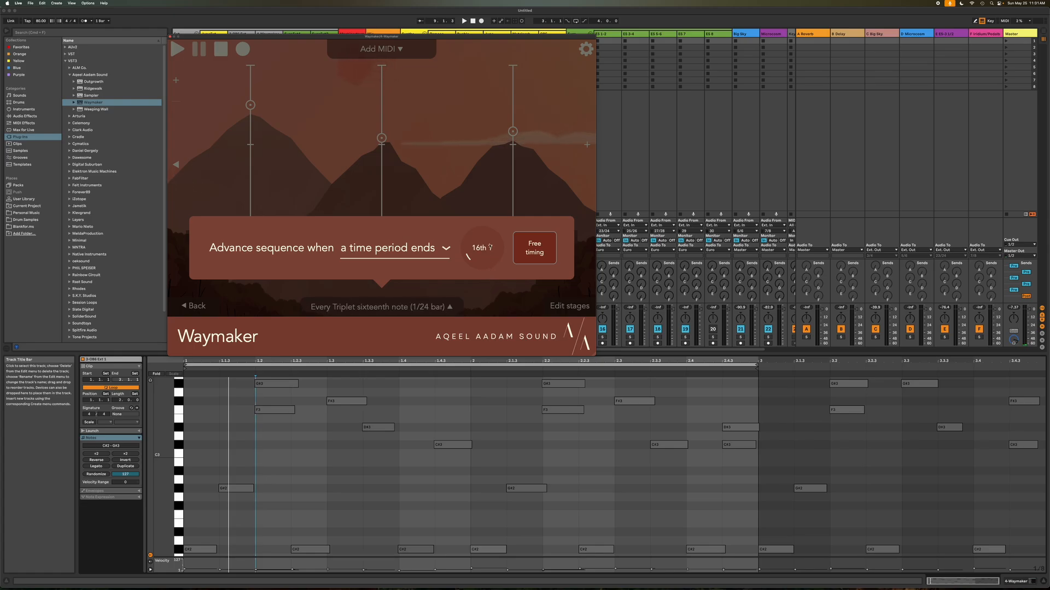
{"action": "left_click", "coordinate": [495, 56]}
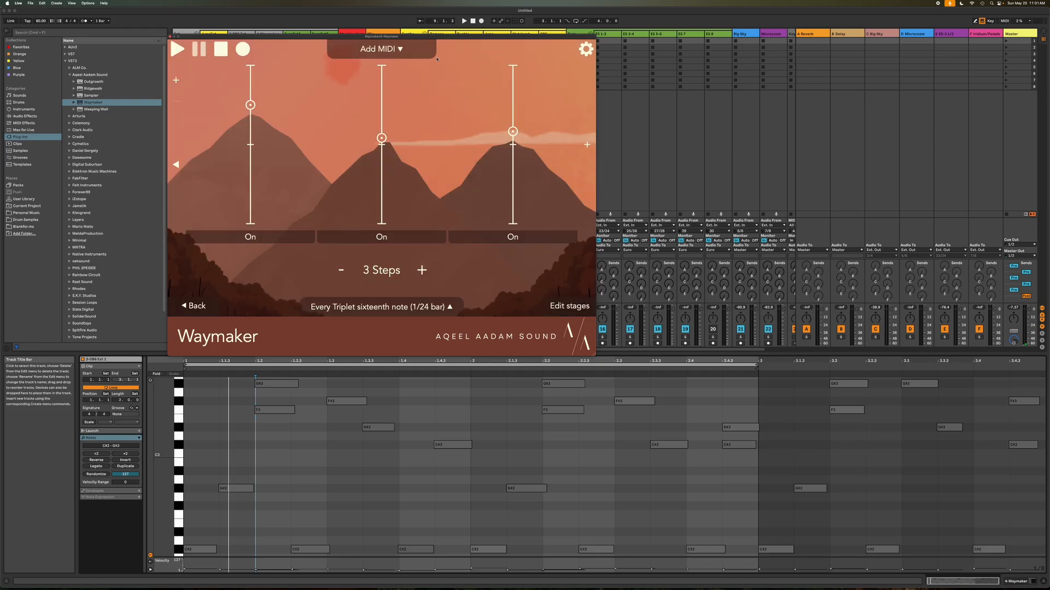
Step: Set the probability of triggering the branching sequence to 7% and play back the result
{"action": "left_click", "coordinate": [414, 53]}
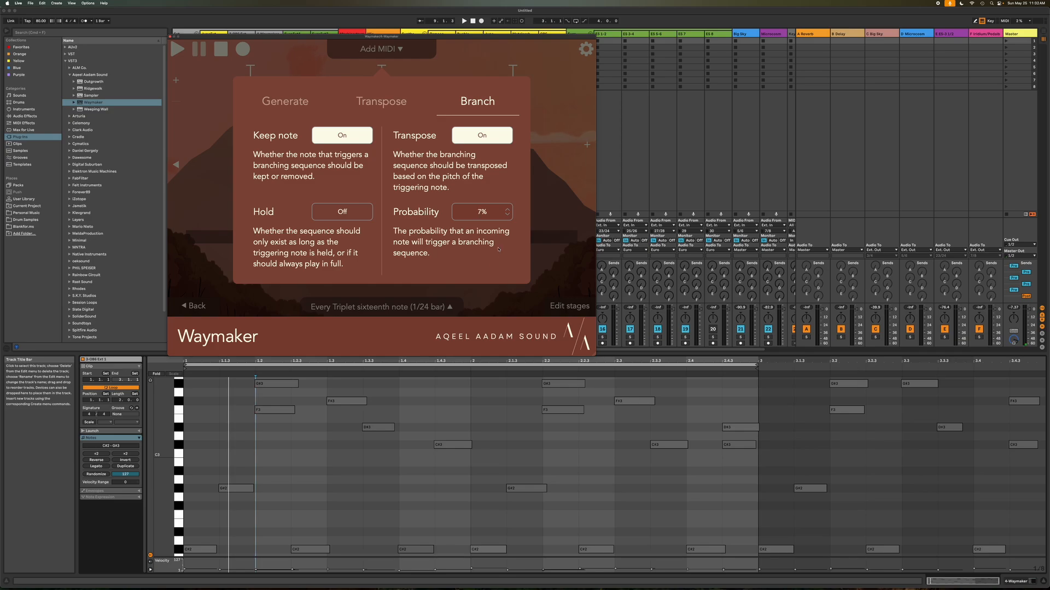
{"action": "left_click", "coordinate": [501, 54]}
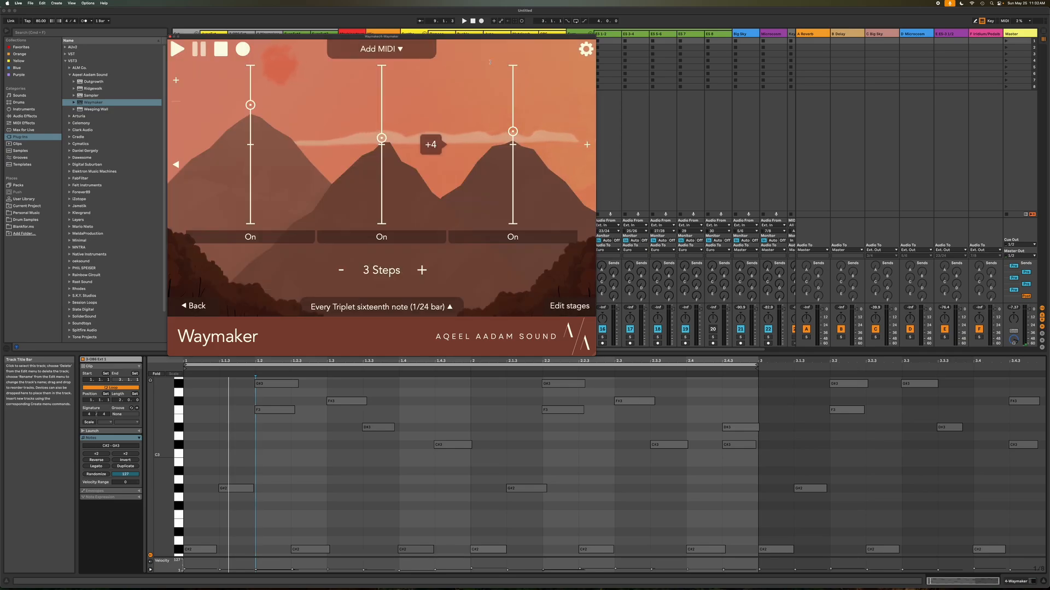
{"action": "key", "text": "space"}
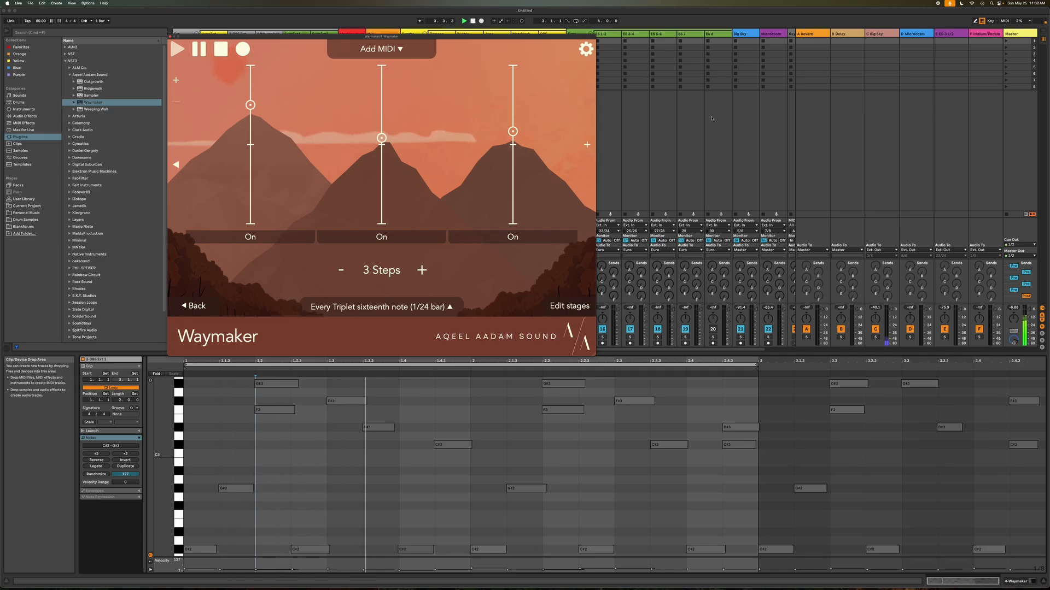
{"action": "mouse_move", "coordinate": [473, 99]}
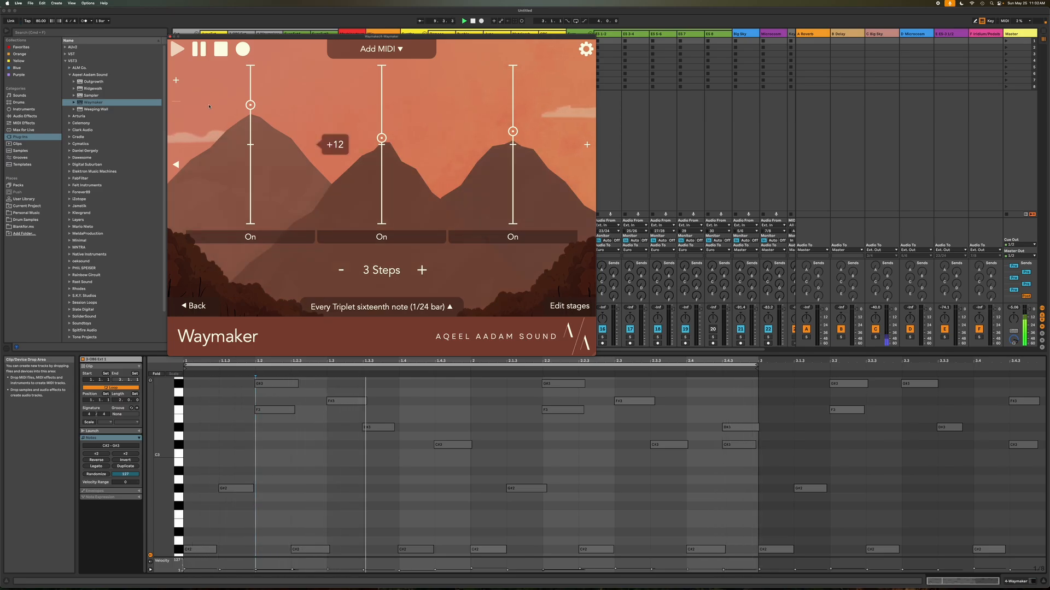
Step: Go back to the transposing step sequencer, review the clip's notes and play the clip through the chain again
{"action": "left_click", "coordinate": [176, 158]}
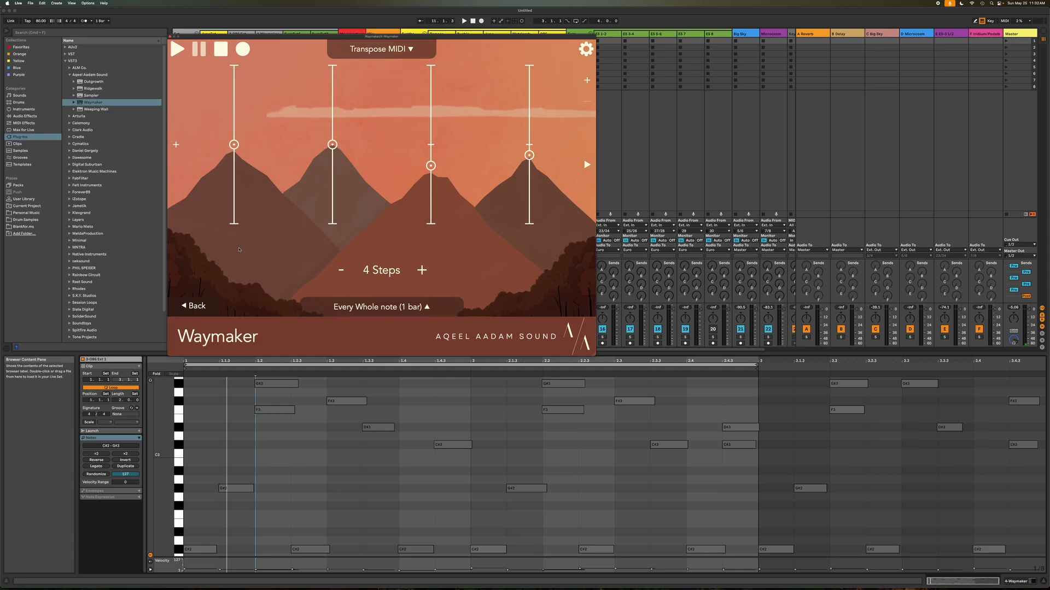
{"action": "left_click_drag", "start_coordinate": [207, 384], "coordinate": [346, 434]}
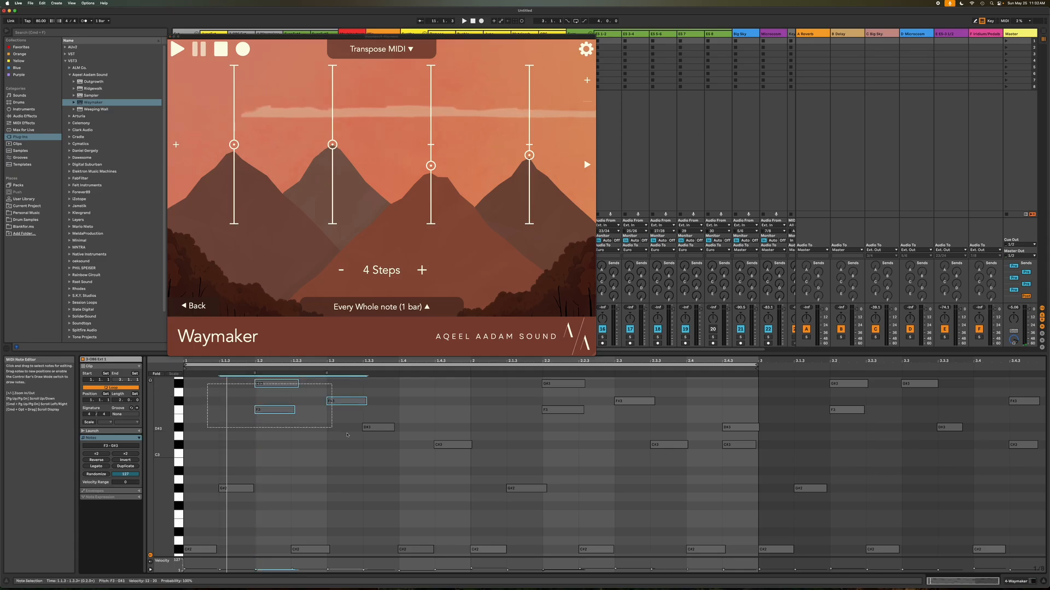
{"action": "left_click", "coordinate": [468, 496]}
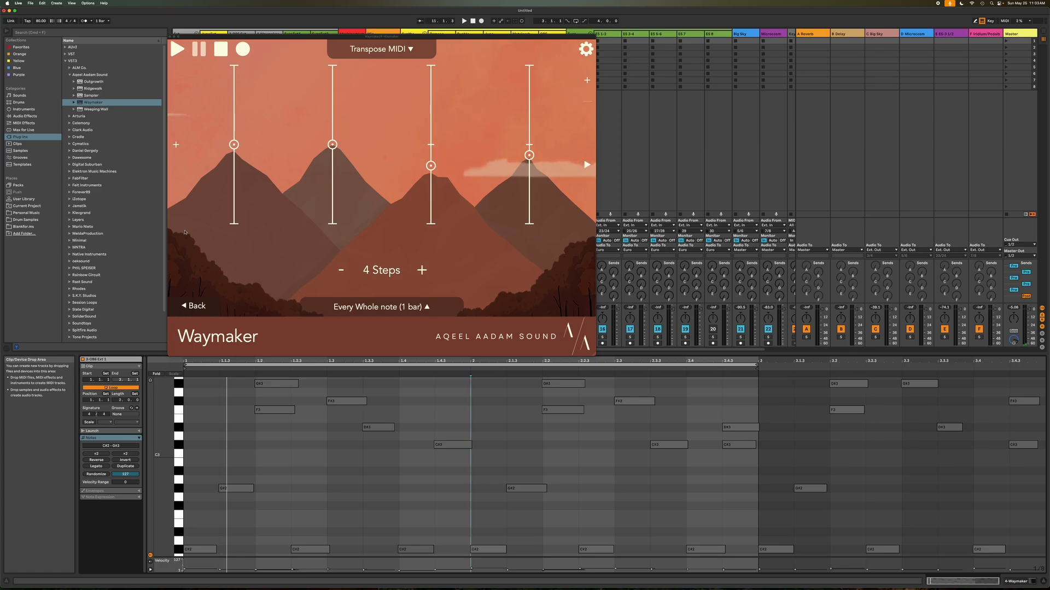
{"action": "key", "text": "space"}
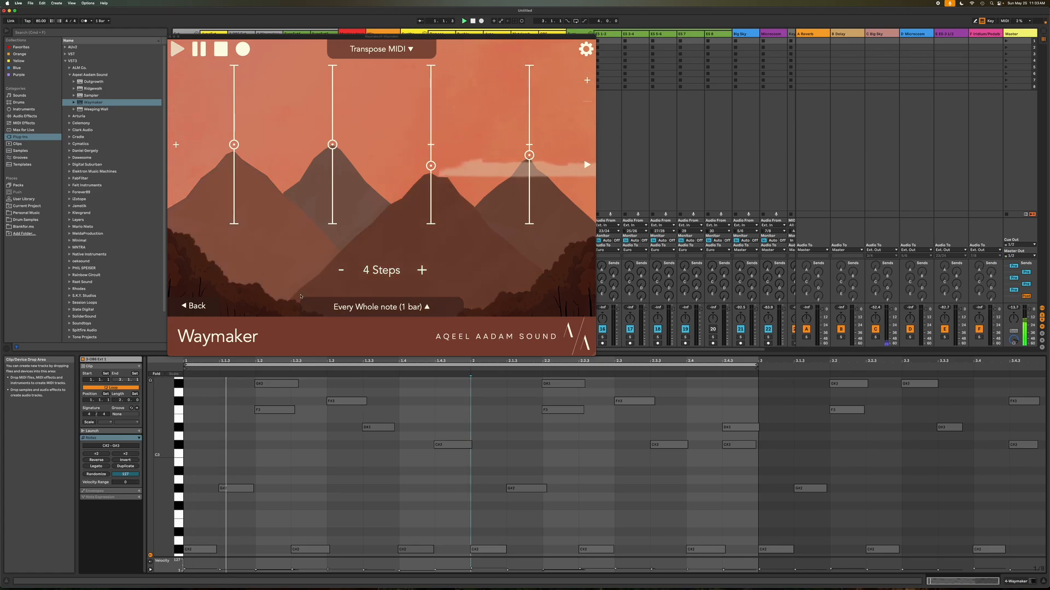